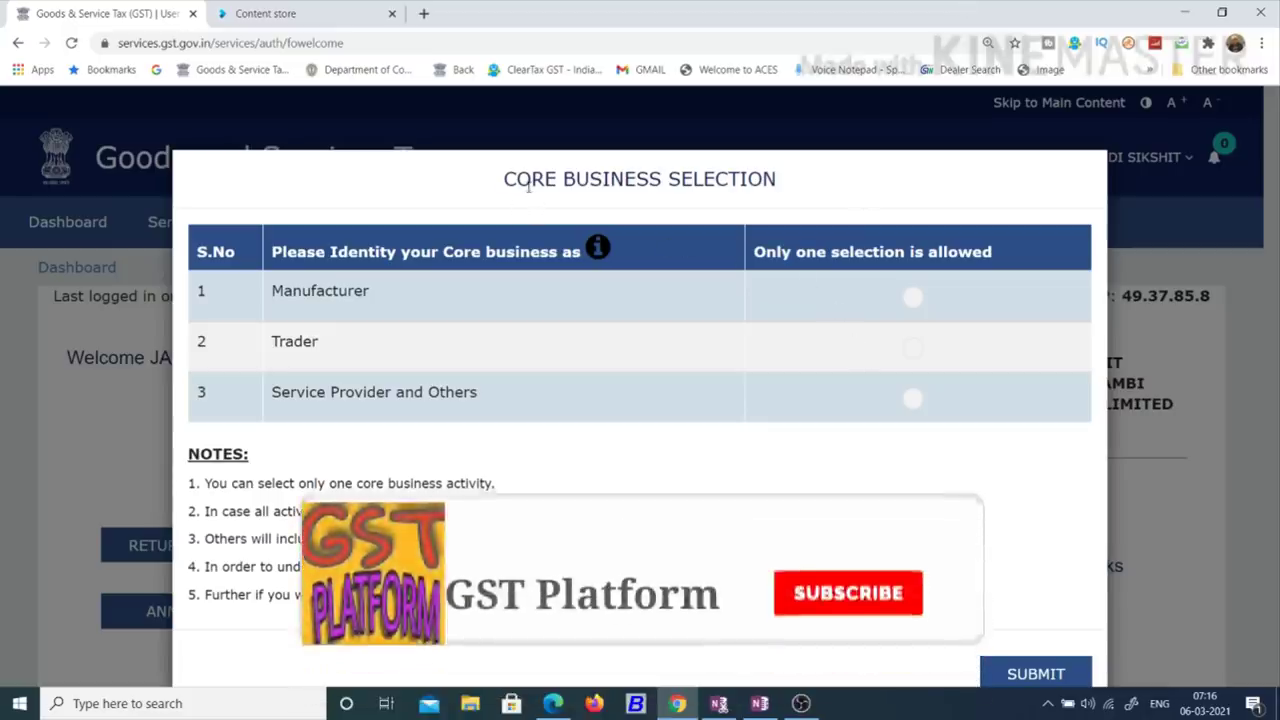
# - Open the information on core business types, read the manufacturer definition and close it
pyautogui.moveTo(530, 186); pyautogui.dragTo(503, 182)
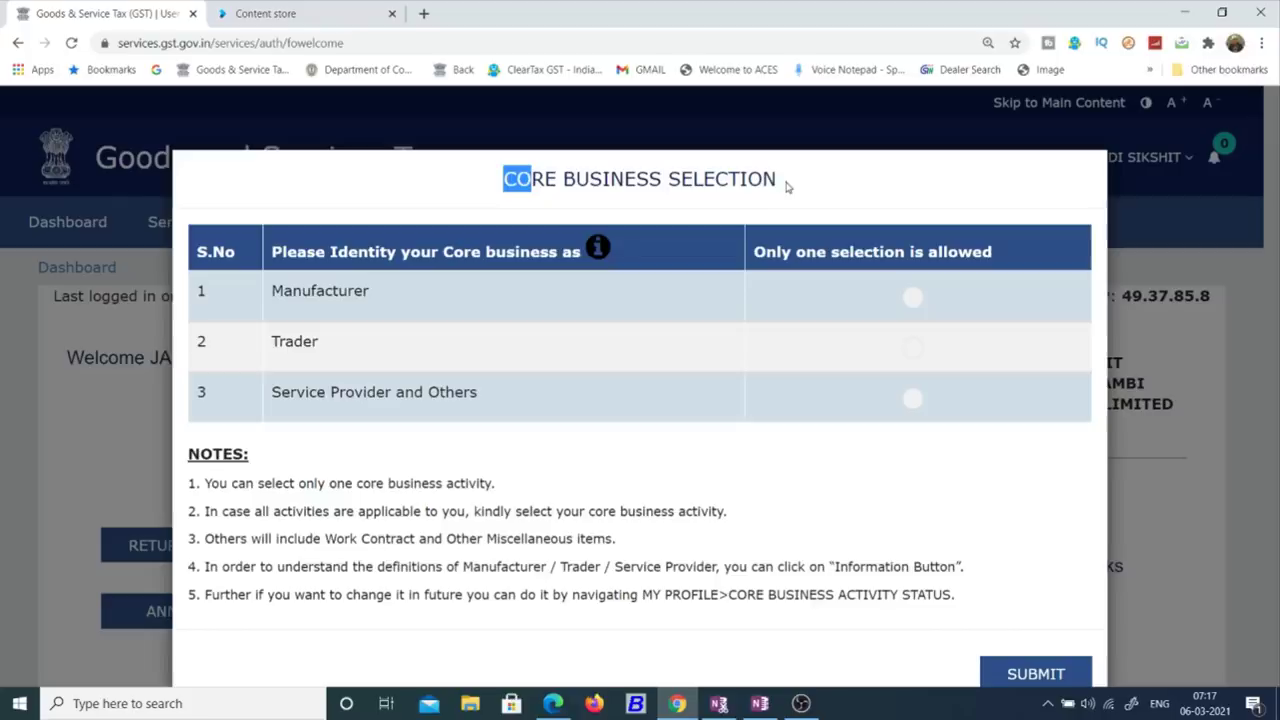
pyautogui.tripleClick(772, 227)
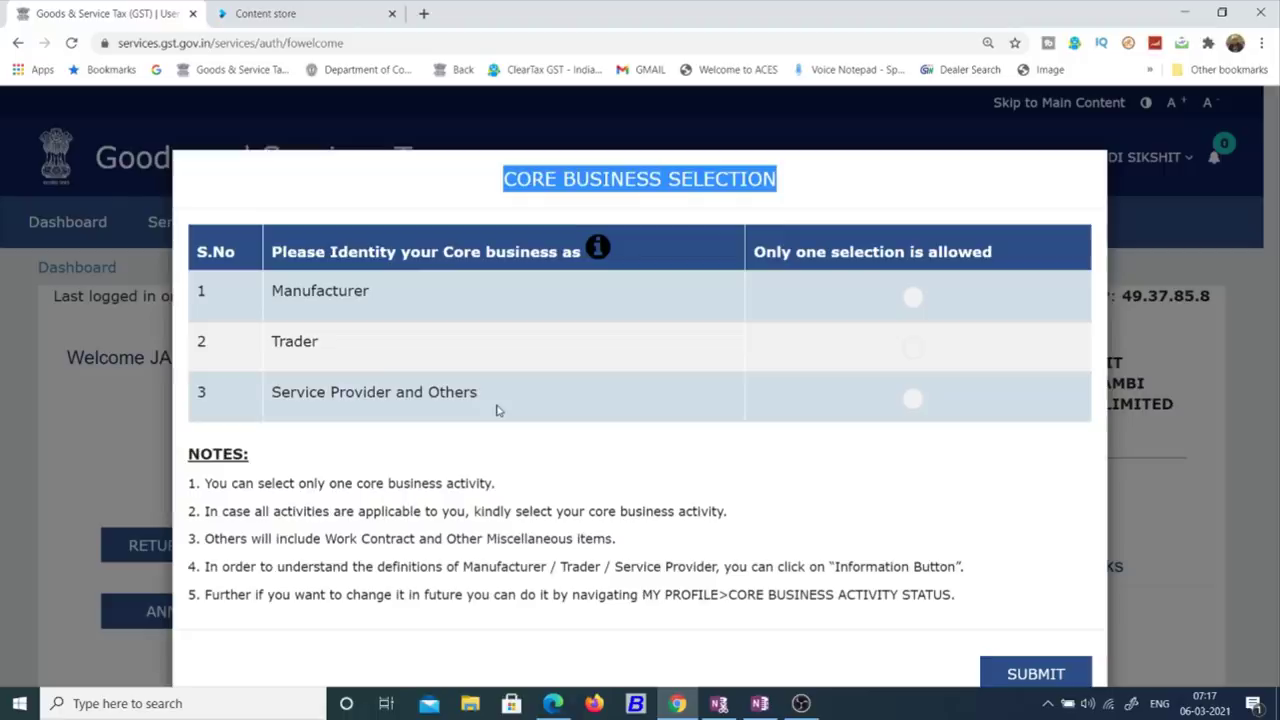
pyautogui.click(540, 345)
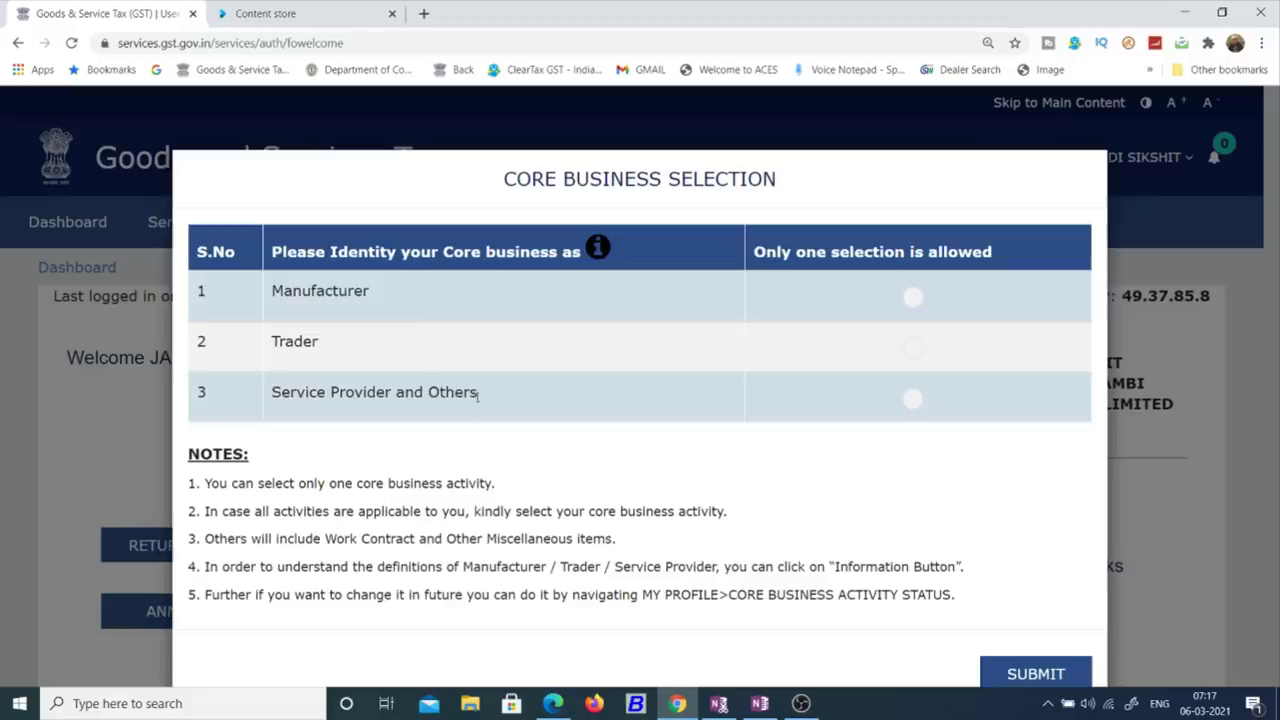
pyautogui.click(597, 249)
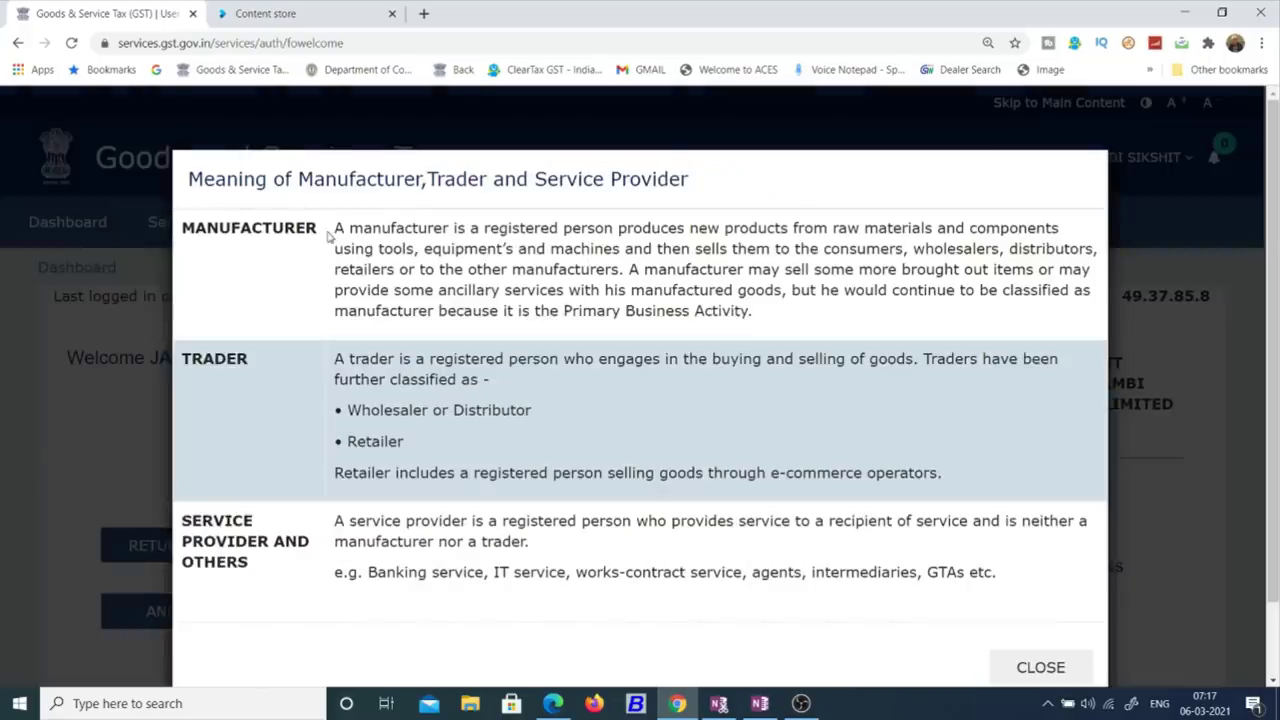
pyautogui.moveTo(487, 230); pyautogui.dragTo(945, 229)
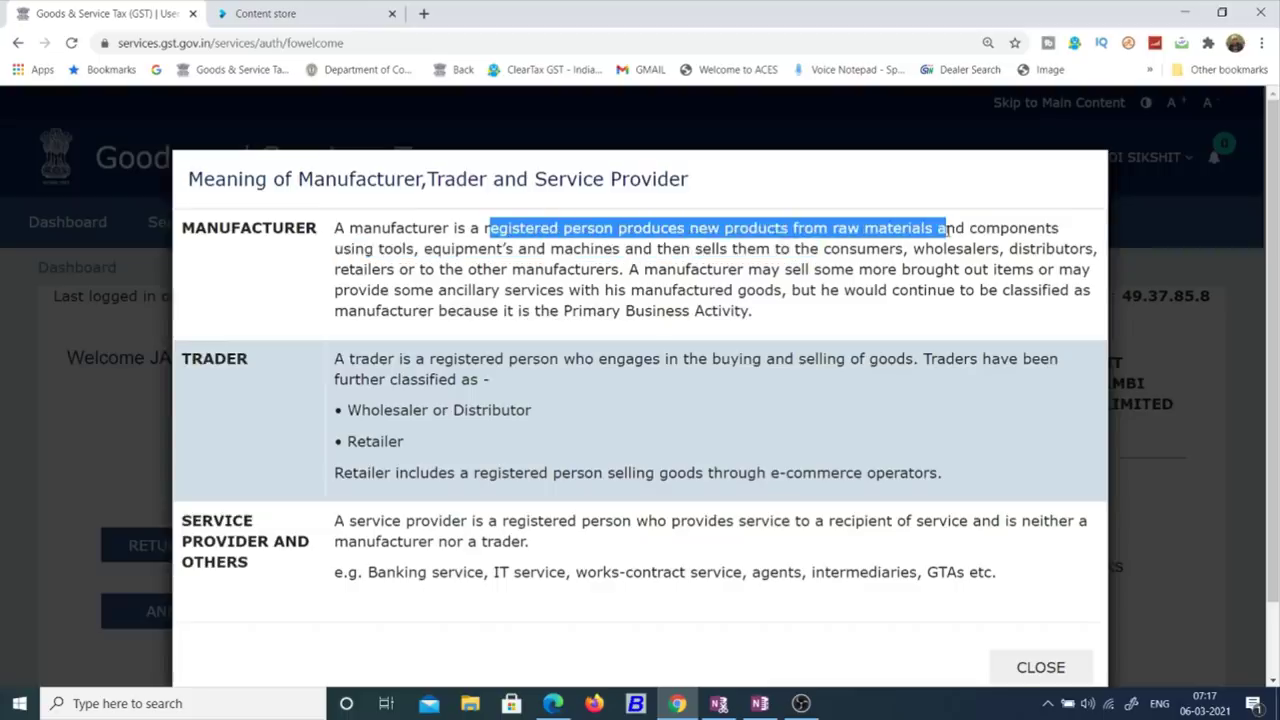
pyautogui.moveTo(342, 249); pyautogui.dragTo(975, 269)
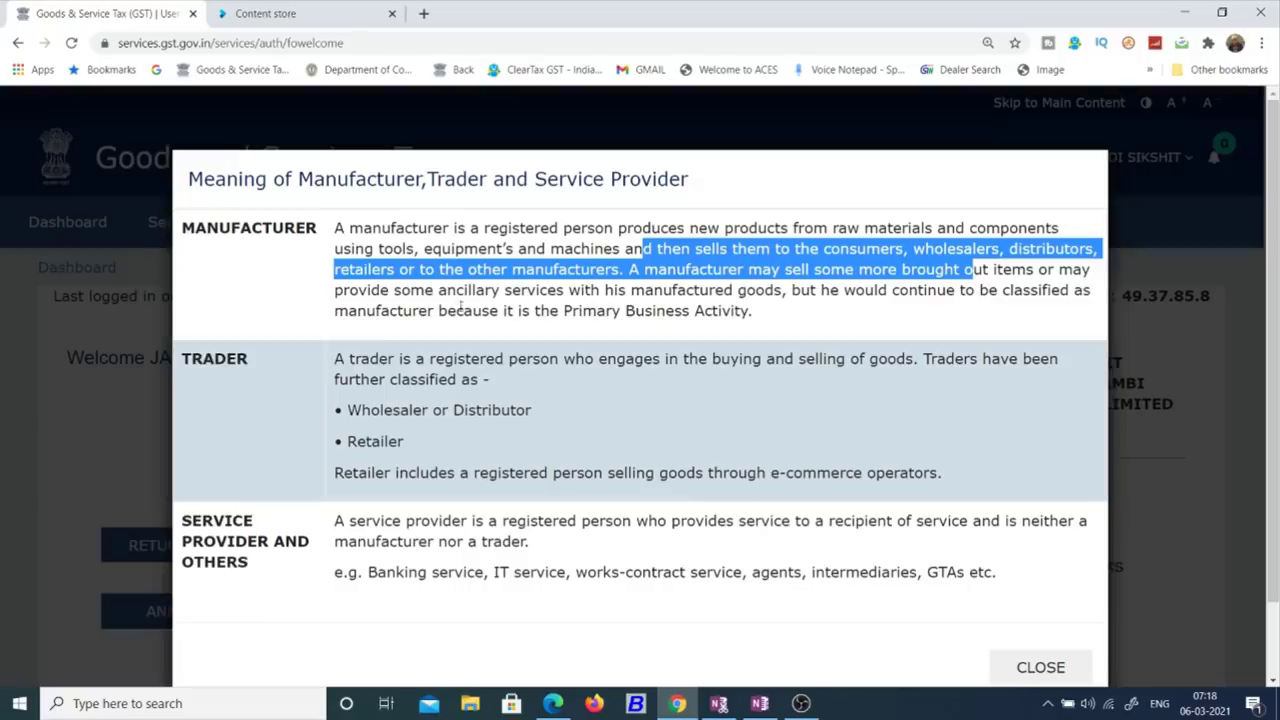
pyautogui.moveTo(437, 291); pyautogui.dragTo(1063, 312)
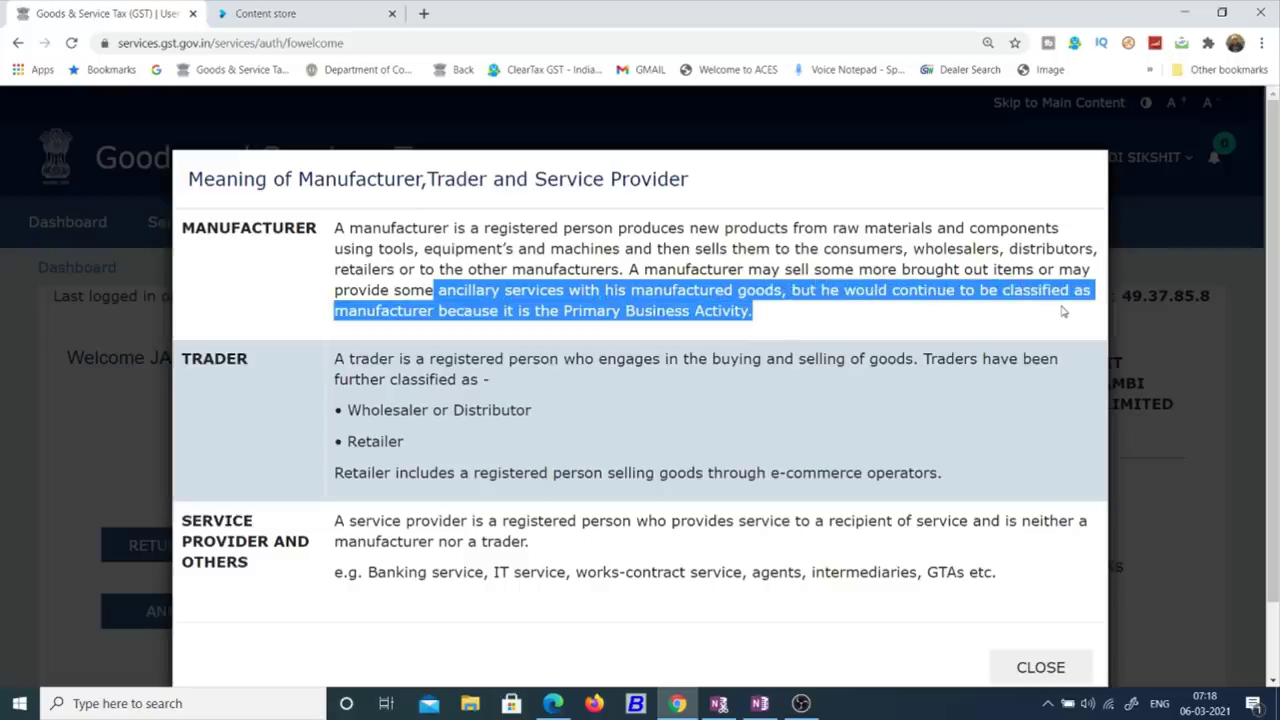
pyautogui.click(1046, 668)
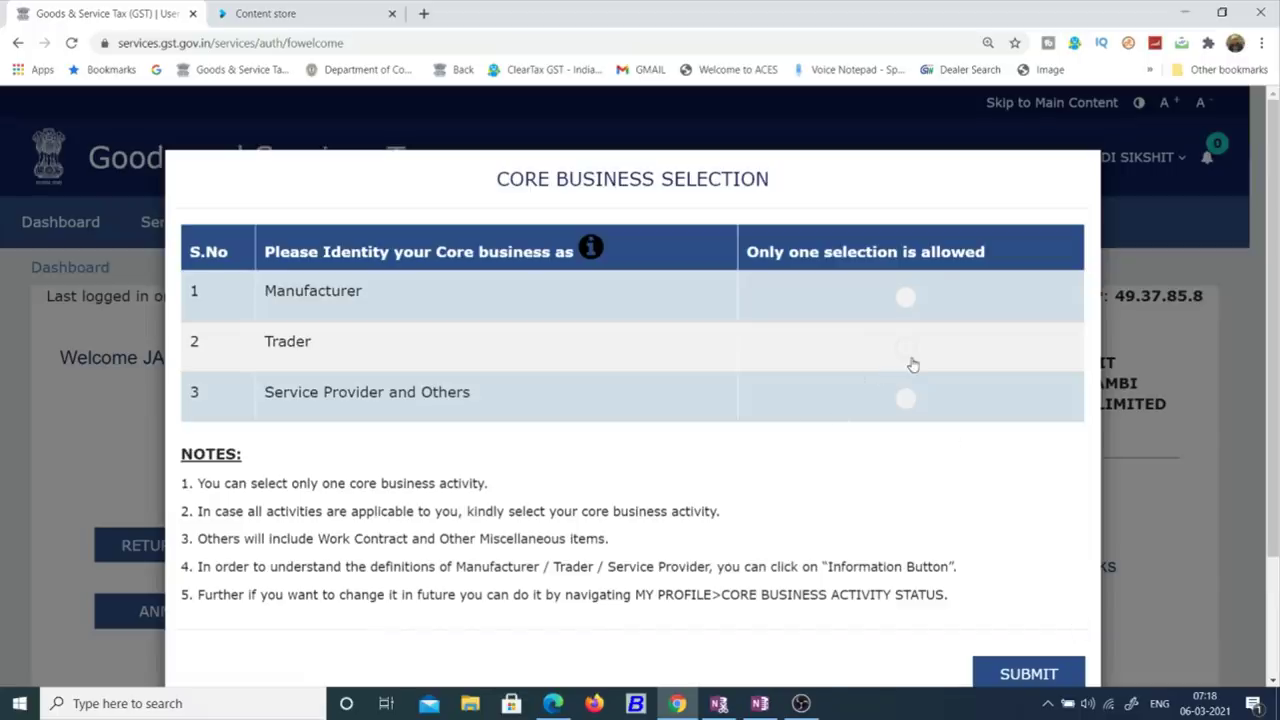
# - Select Manufacturer as the core business and review the definitions of trader and service provider
pyautogui.click(906, 299)
pyautogui.click(591, 247)
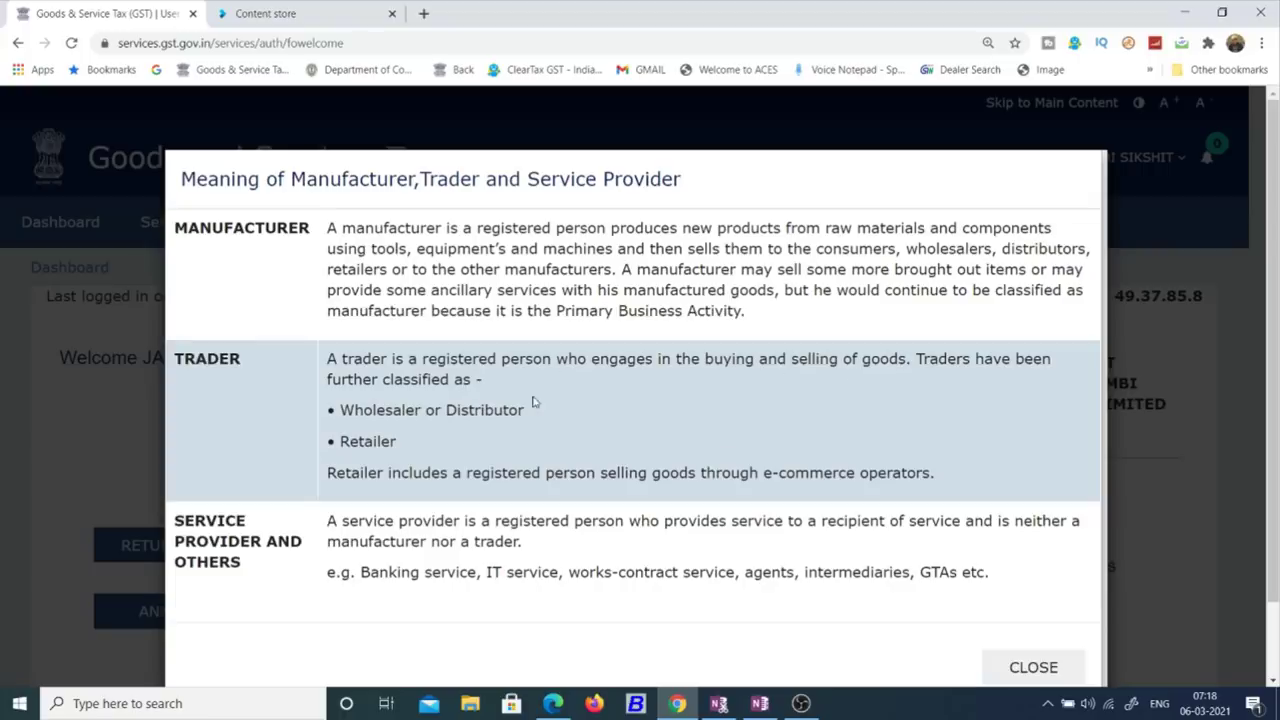
pyautogui.moveTo(386, 412); pyautogui.dragTo(514, 410)
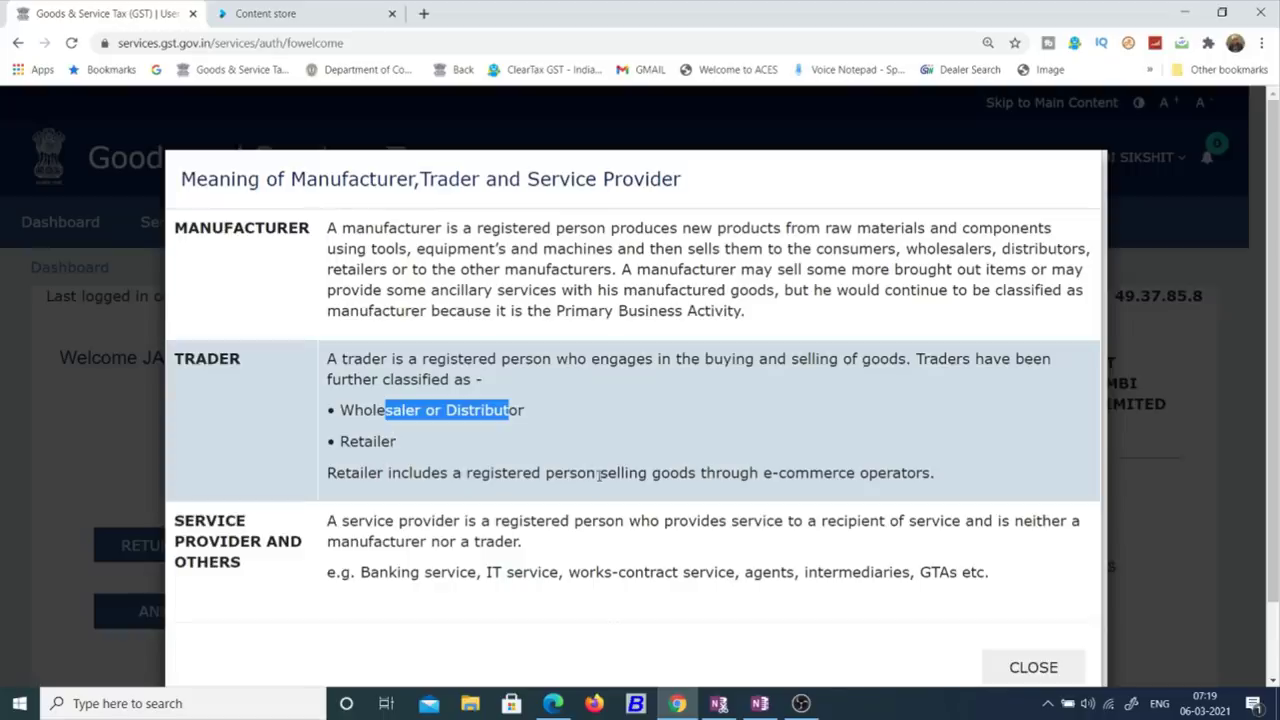
pyautogui.moveTo(599, 476); pyautogui.dragTo(966, 477)
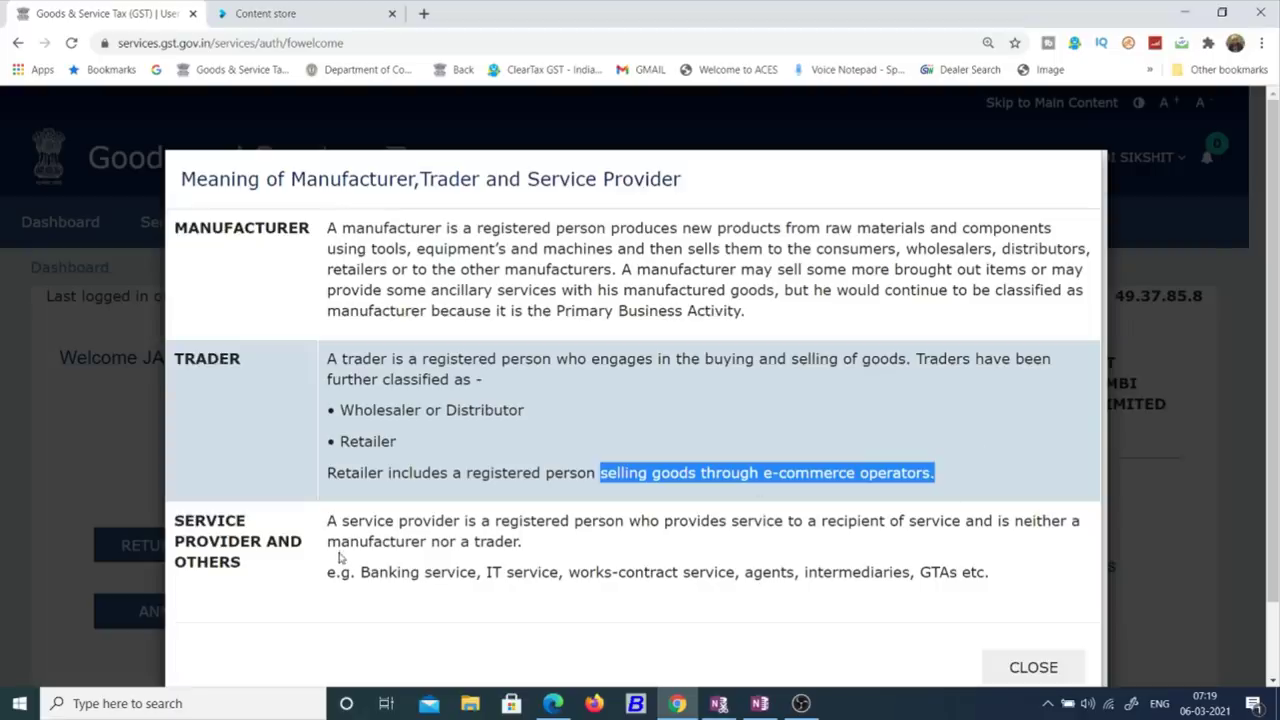
pyautogui.moveTo(385, 521); pyautogui.dragTo(945, 521)
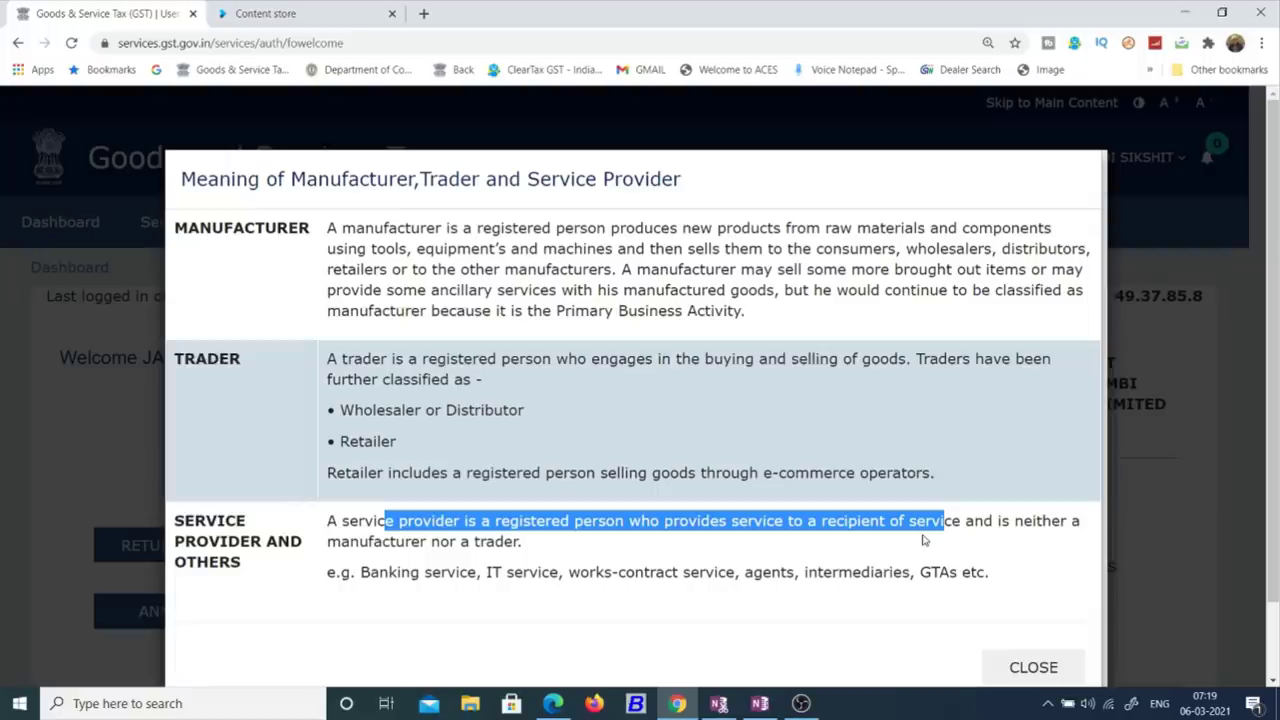
pyautogui.click(1033, 667)
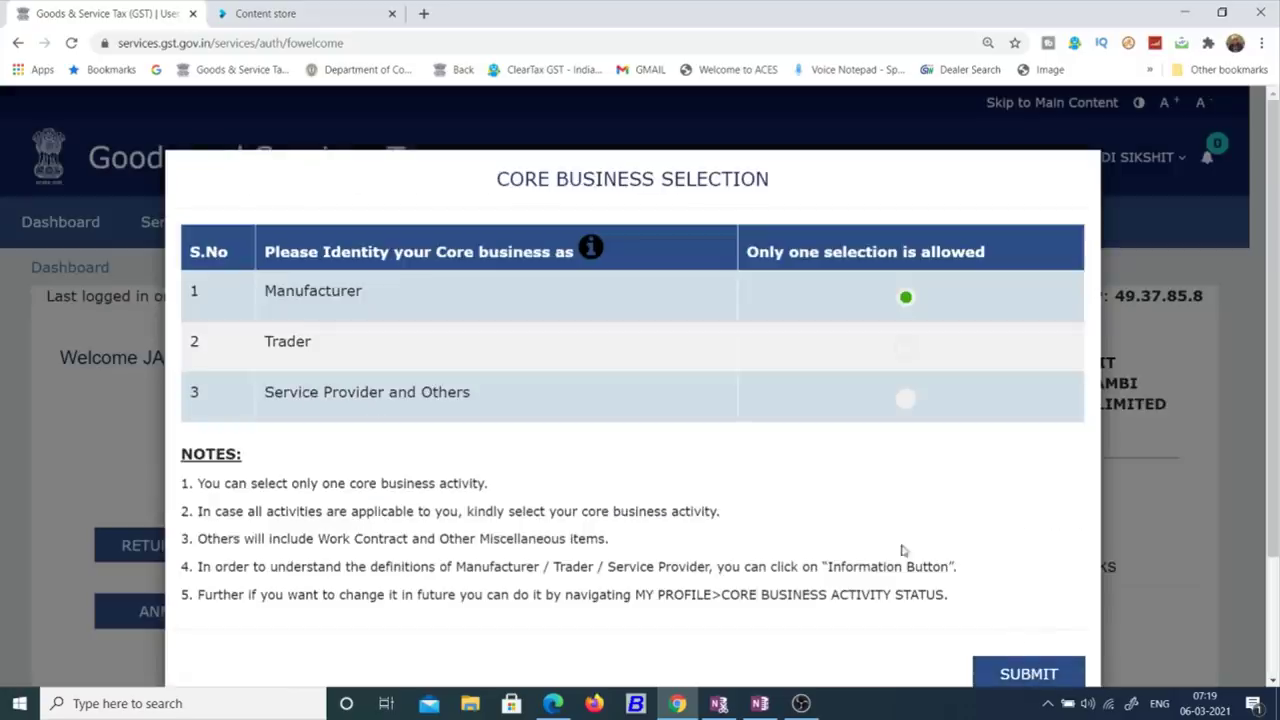
# - Try Trader with the Retailer sub-option, and switch the core business to Service Provider and Others
pyautogui.click(905, 347)
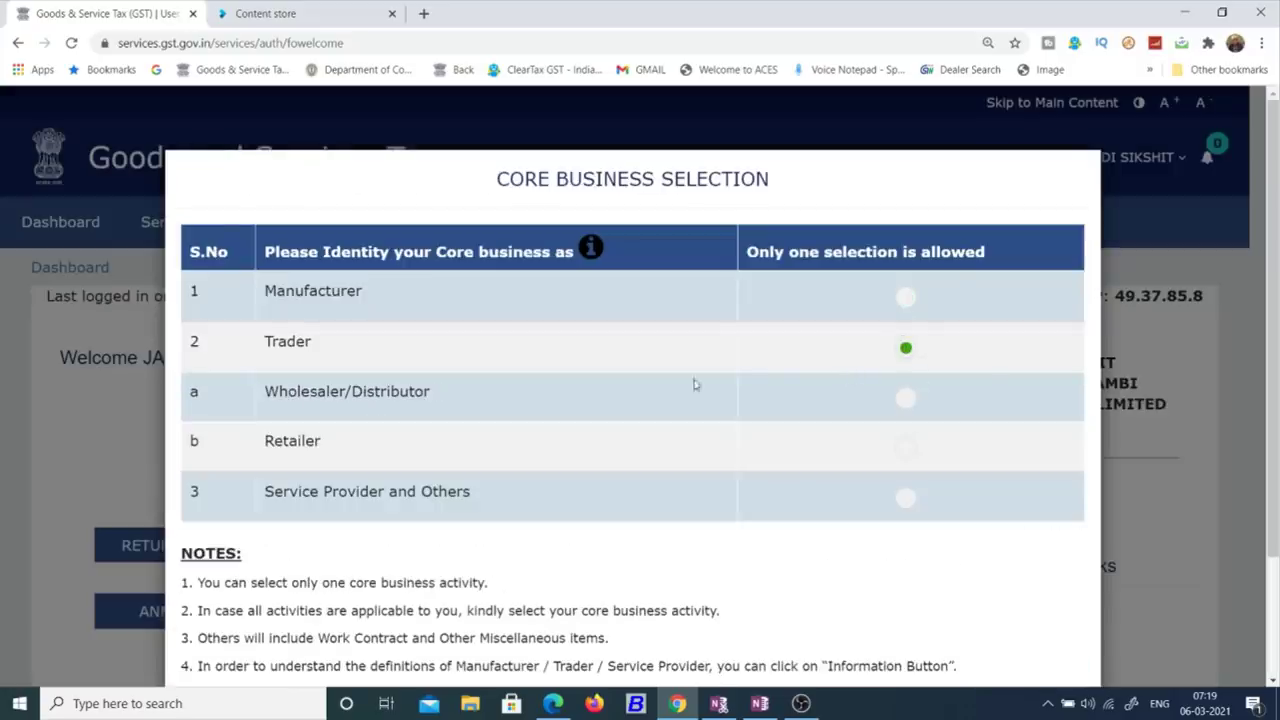
pyautogui.moveTo(302, 398); pyautogui.dragTo(431, 443)
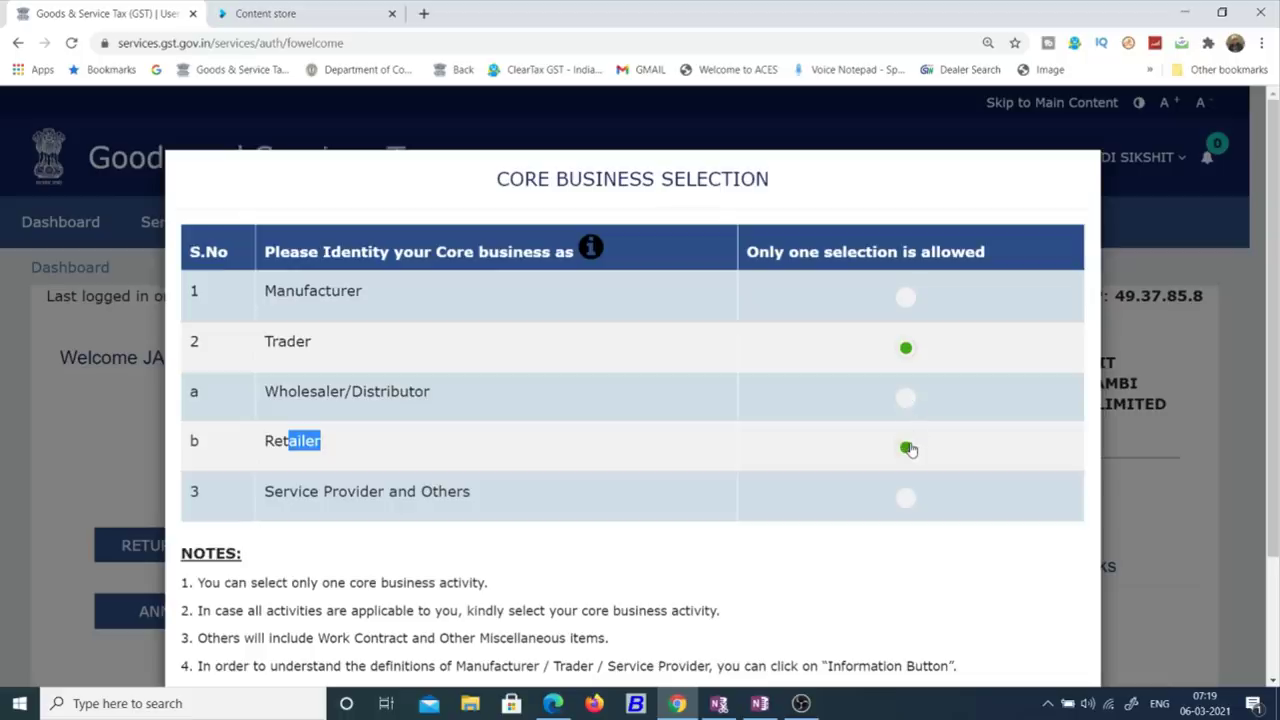
pyautogui.click(906, 500)
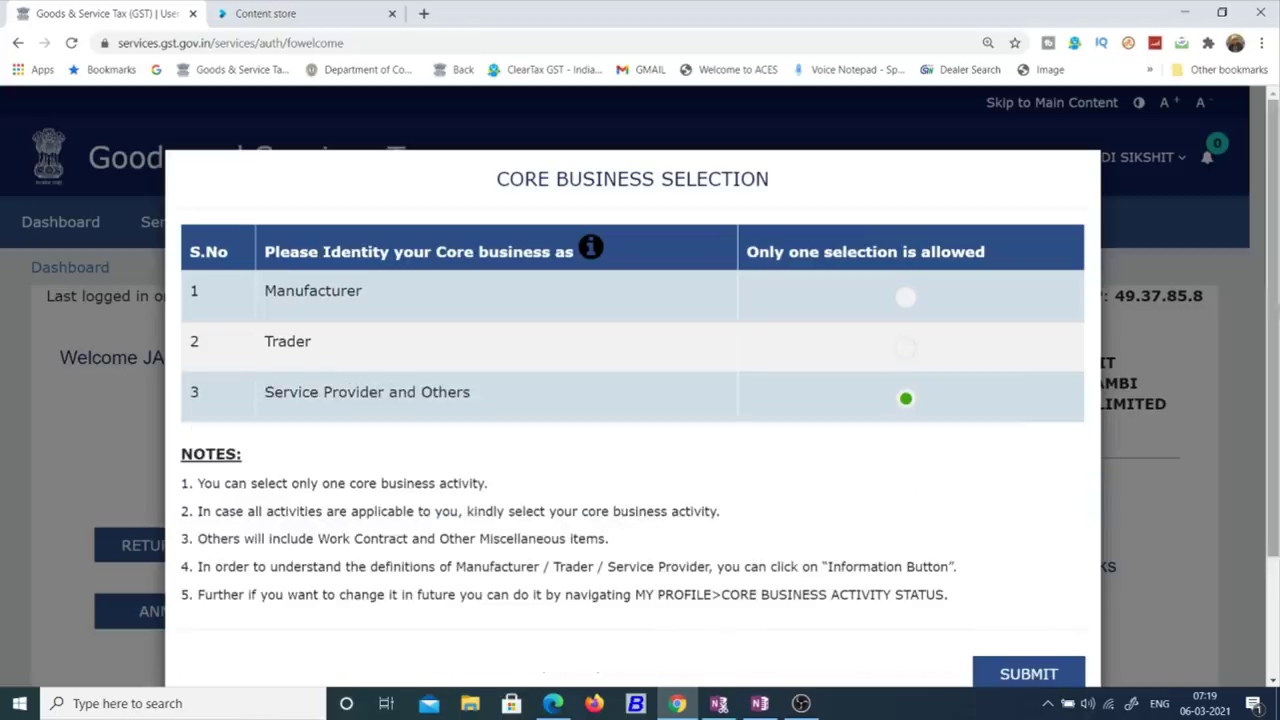
# - Read the five notes on core business selection, covering multiple activities, works contracts, definitions and future changes
pyautogui.scroll(-2, 906, 500)
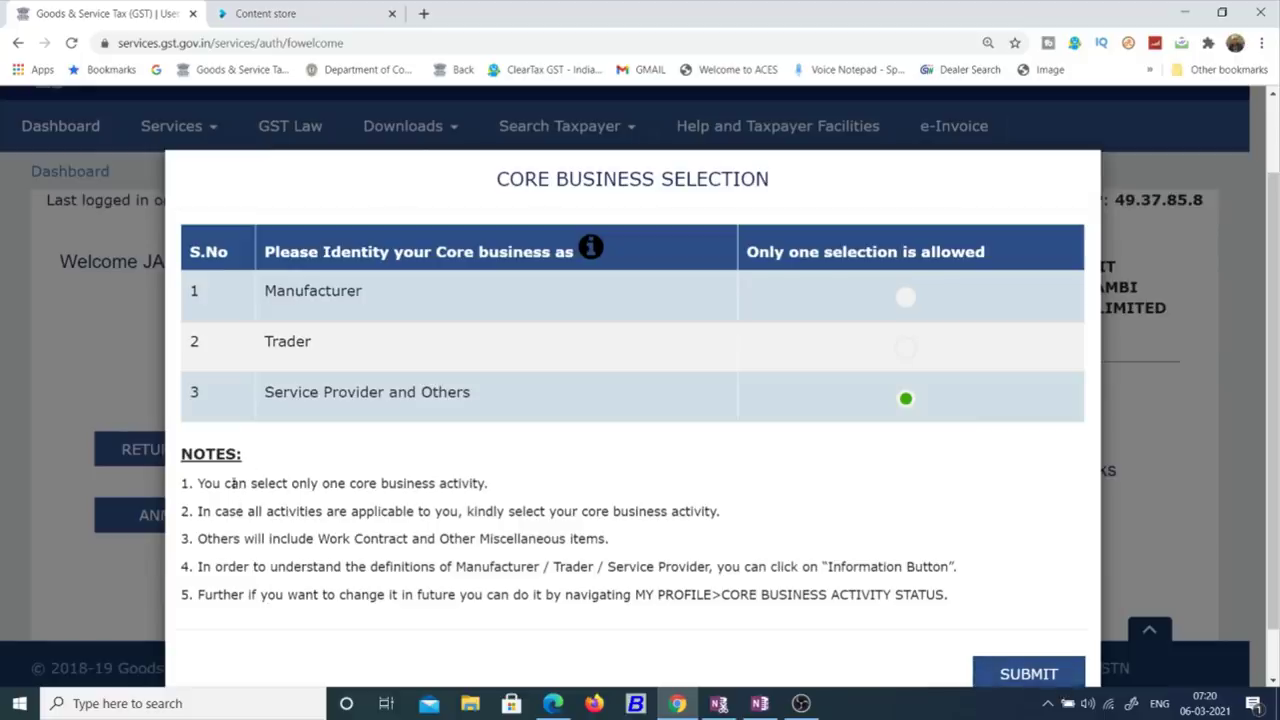
pyautogui.moveTo(226, 483); pyautogui.dragTo(543, 499)
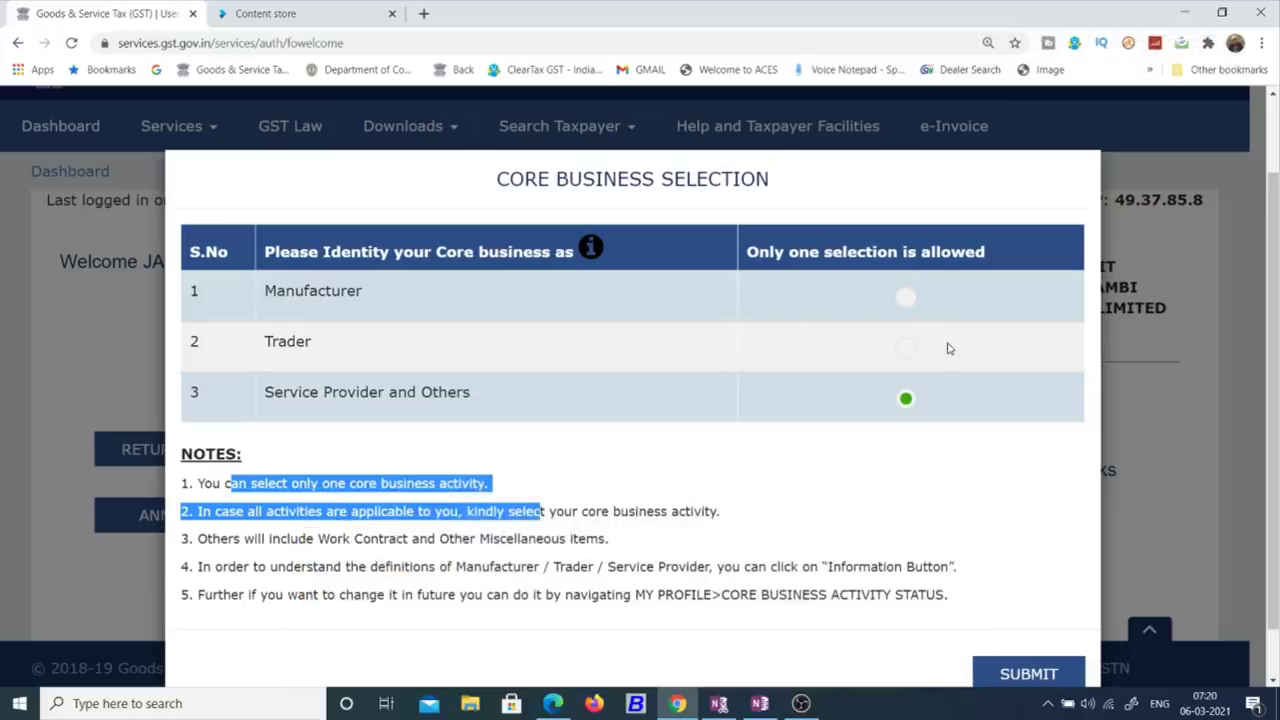
pyautogui.click(369, 533)
pyautogui.moveTo(307, 511); pyautogui.dragTo(697, 511)
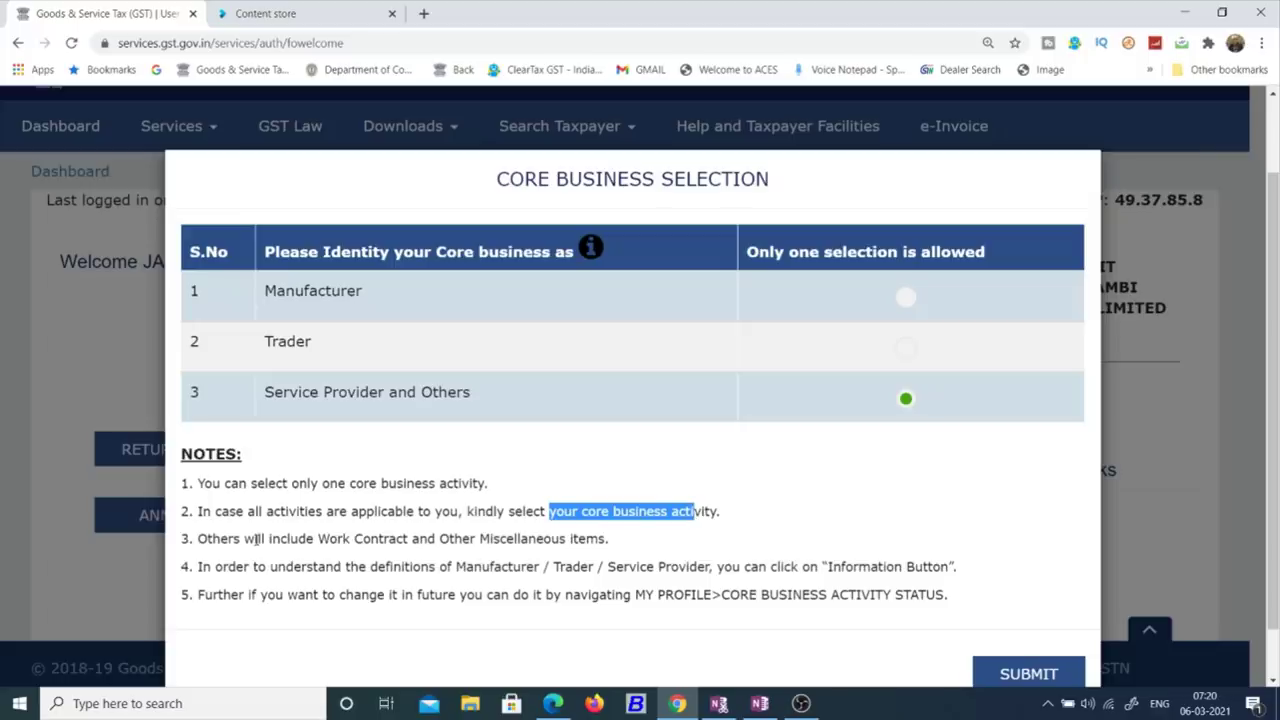
pyautogui.moveTo(255, 540); pyautogui.dragTo(626, 540)
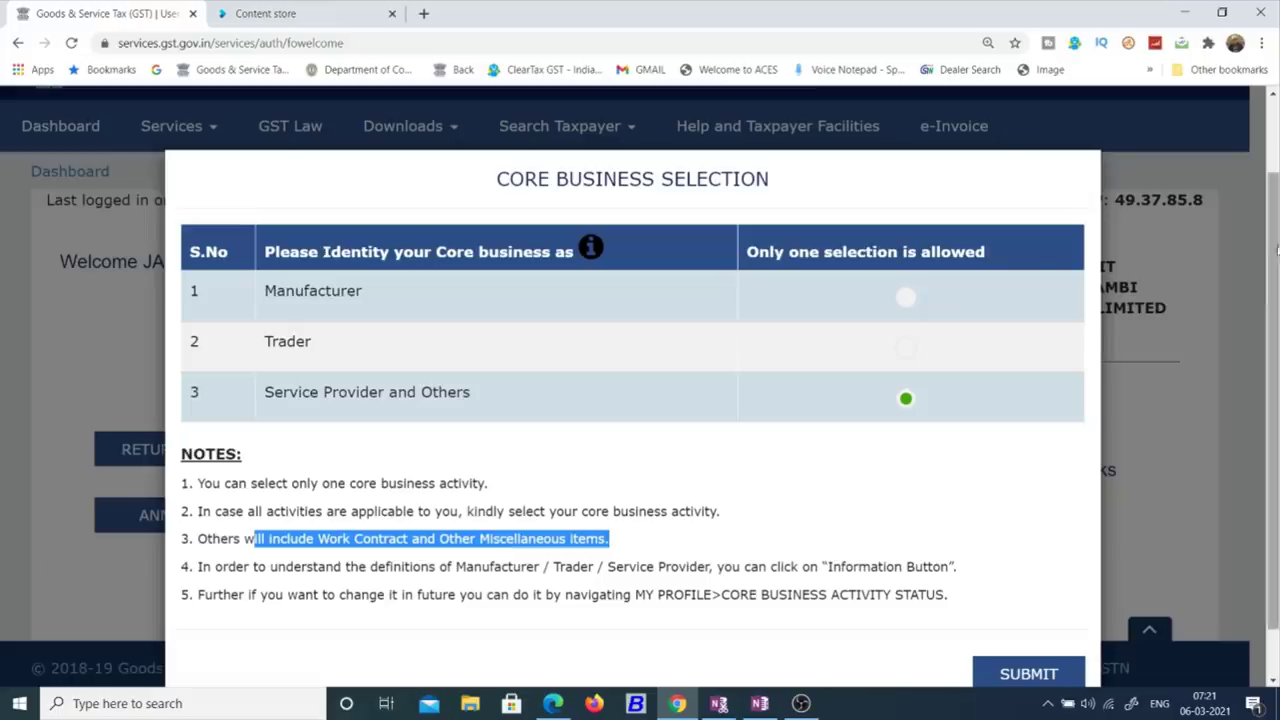
pyautogui.moveTo(1276, 262); pyautogui.dragTo(1276, 318)
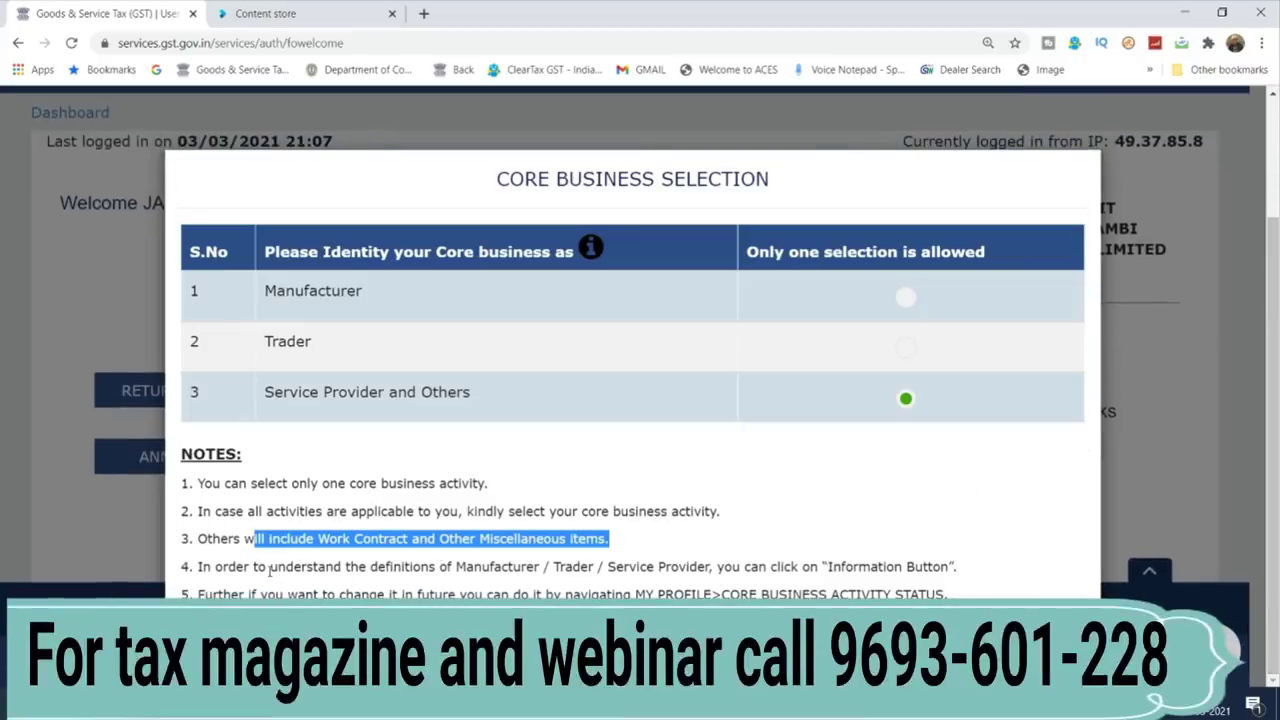
pyautogui.moveTo(270, 567); pyautogui.dragTo(908, 569)
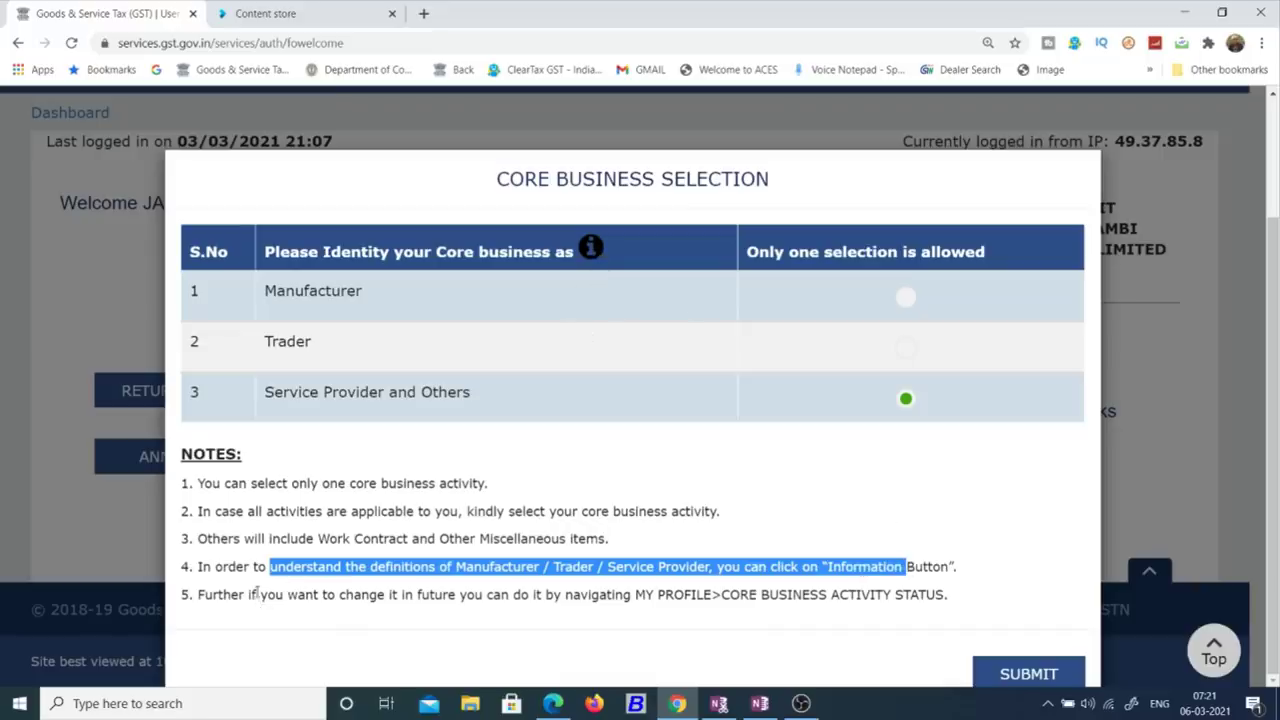
pyautogui.moveTo(257, 594); pyautogui.dragTo(462, 590)
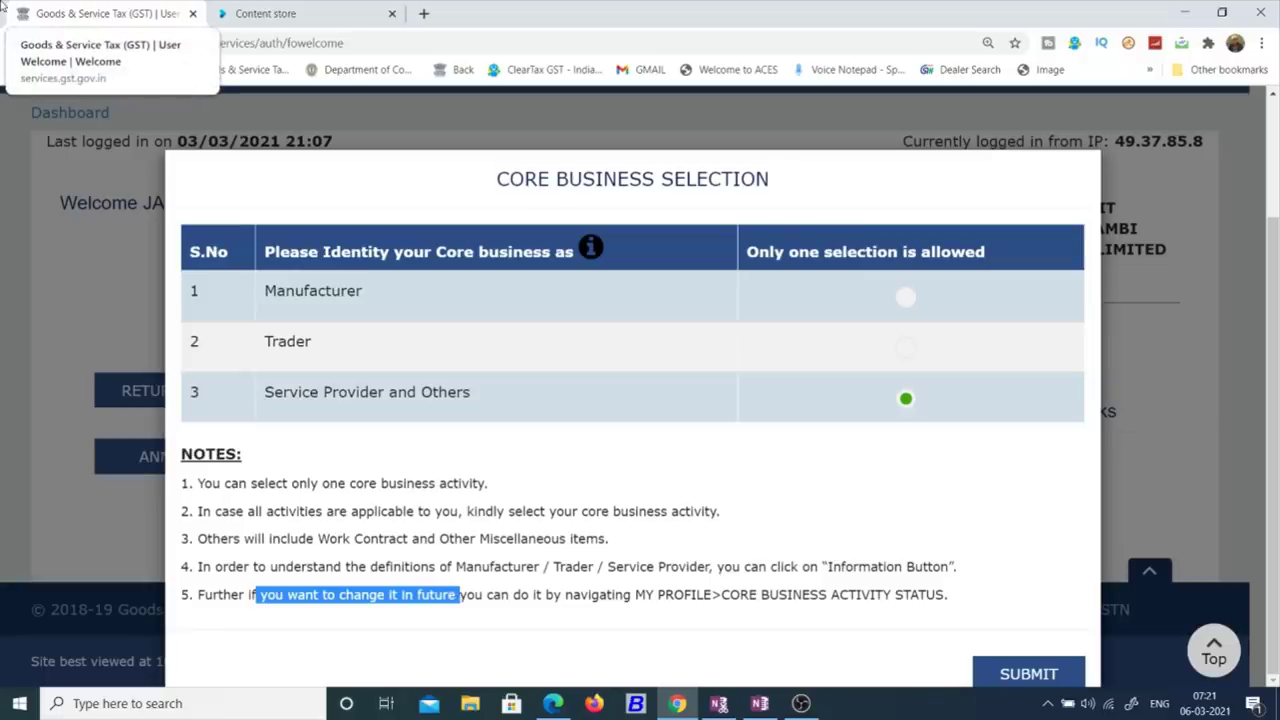
pyautogui.click(838, 480)
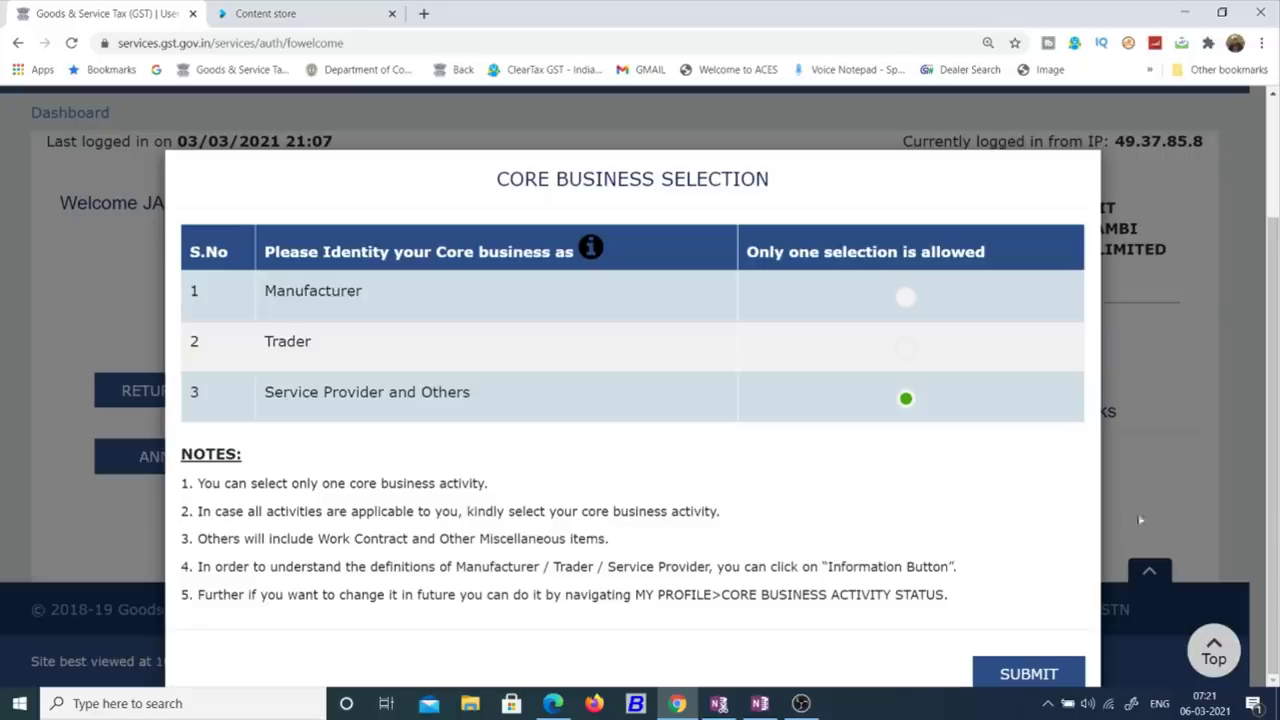
# - Submit the core business selection and postpone the Aadhaar authentication reminder
pyautogui.click(1035, 677)
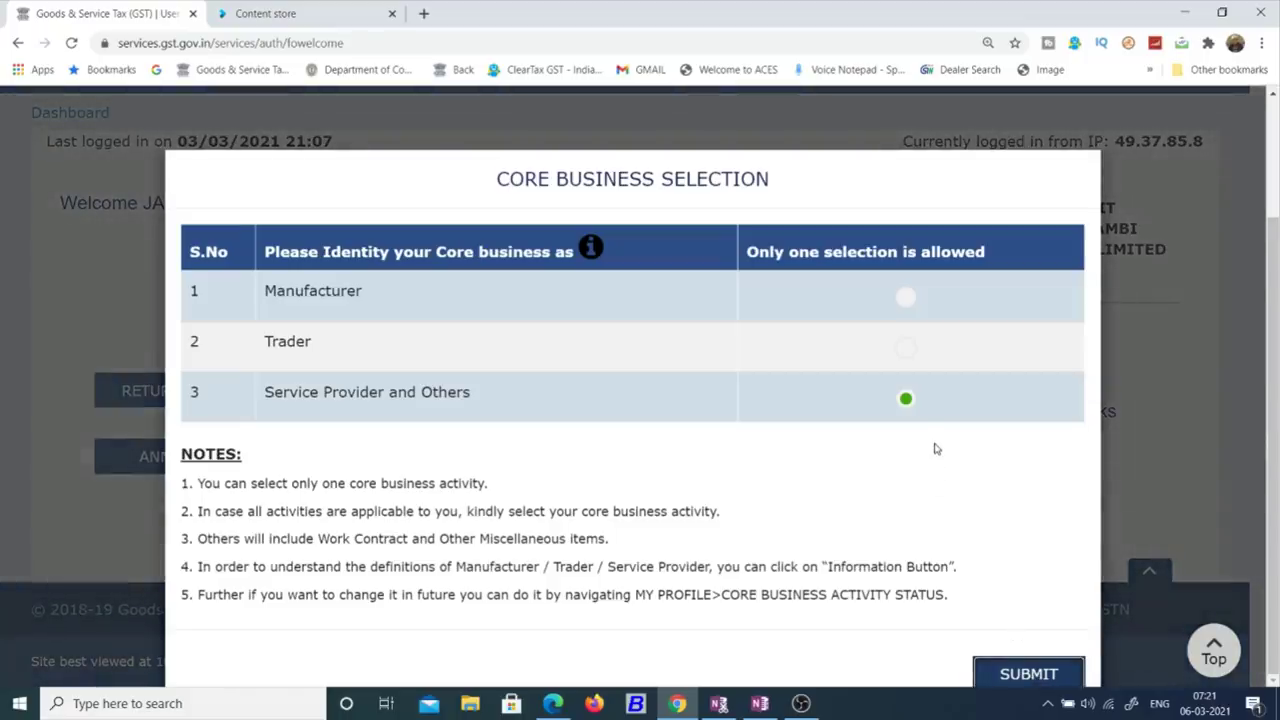
pyautogui.click(1046, 676)
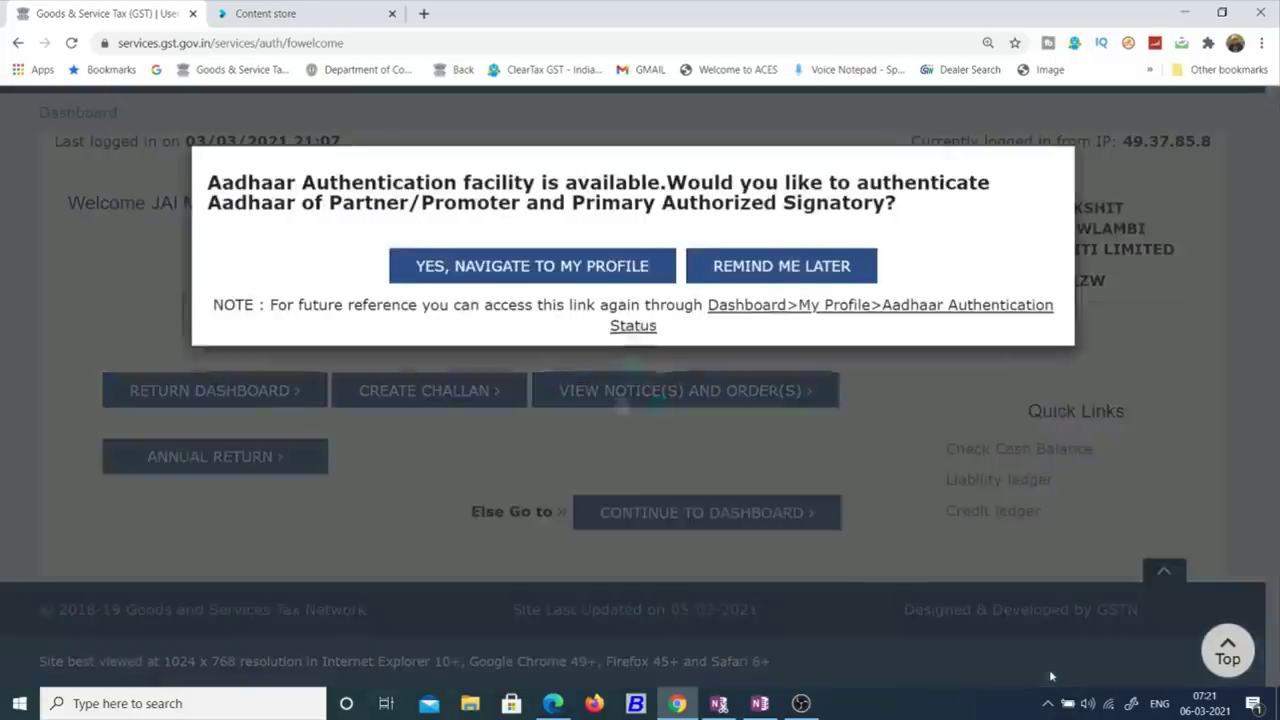
pyautogui.click(782, 270)
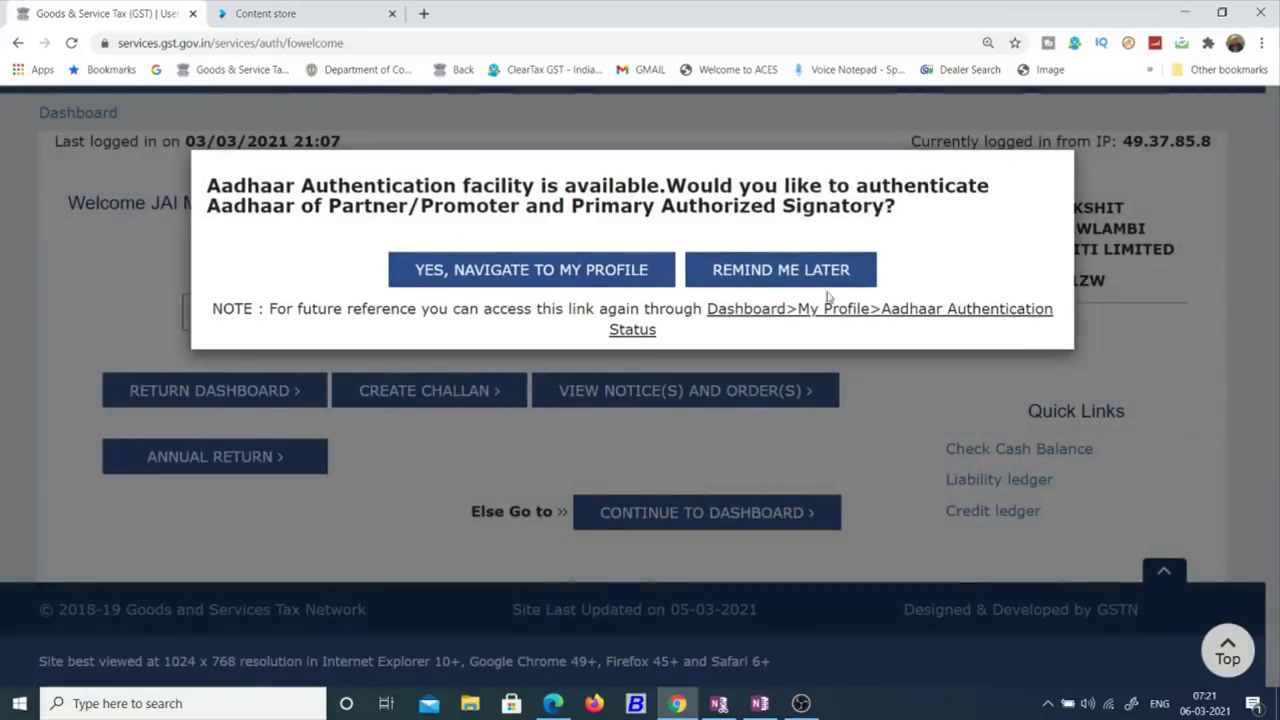
pyautogui.click(815, 275)
# - Open the taxpayer profile and expand the Nature of Business Activities section
pyautogui.click(982, 328)
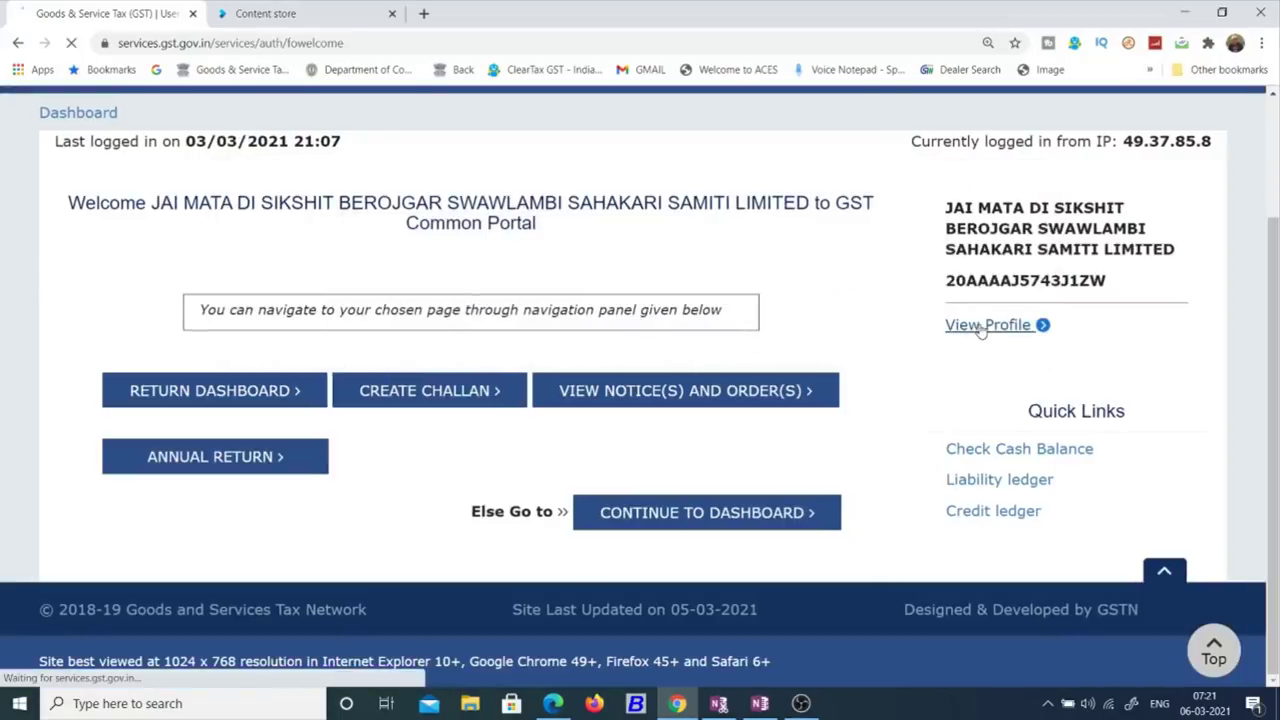
pyautogui.scroll(-2, 640, 390)
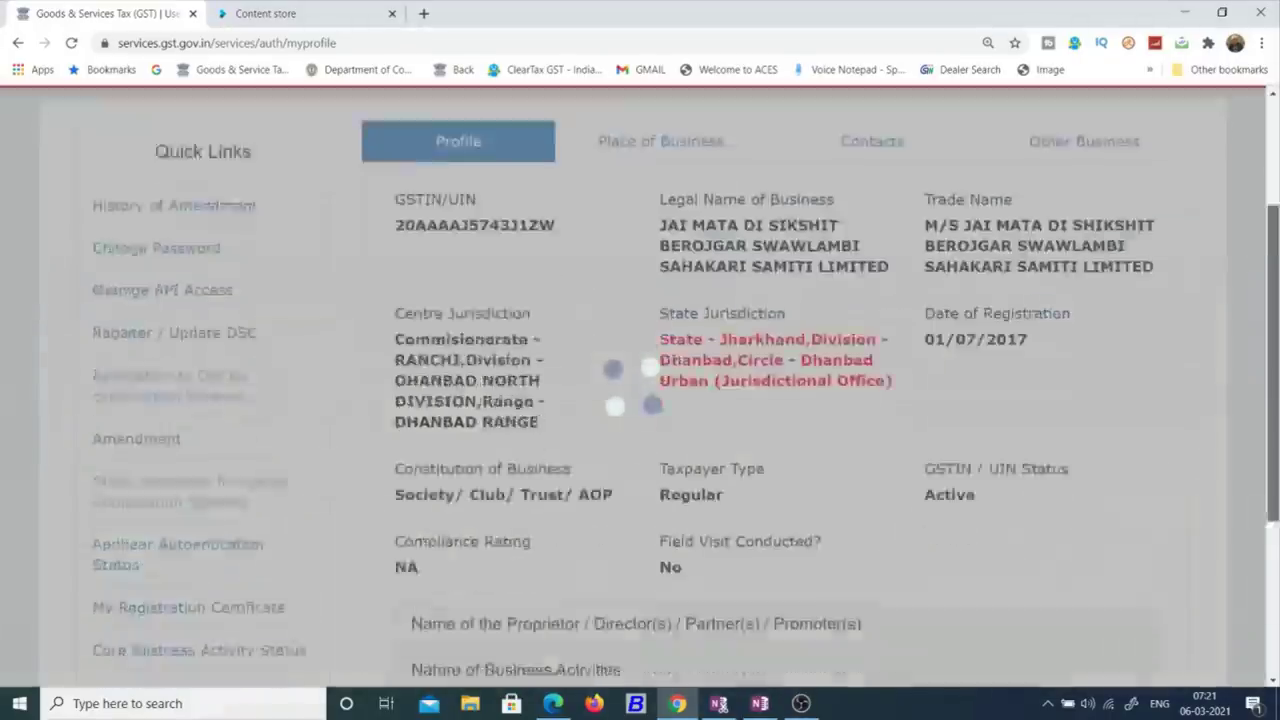
pyautogui.scroll(-3, 586, 522)
pyautogui.scroll(1, 586, 522)
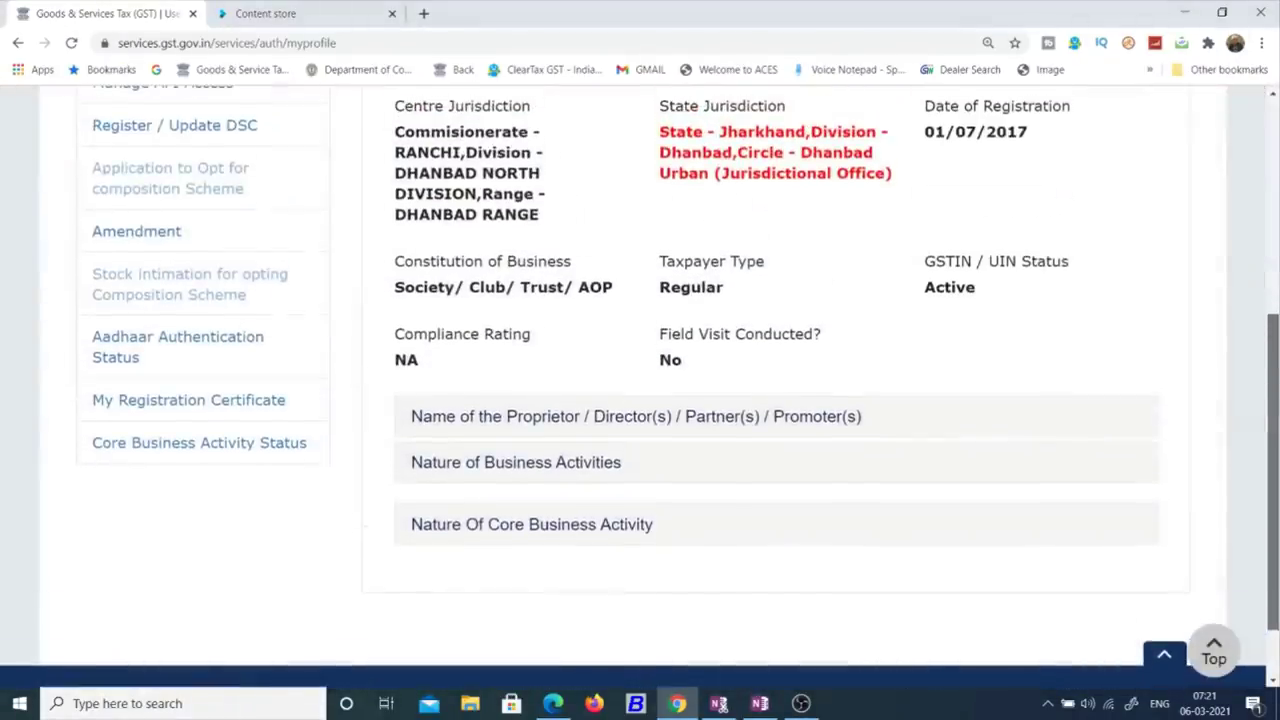
pyautogui.click(486, 466)
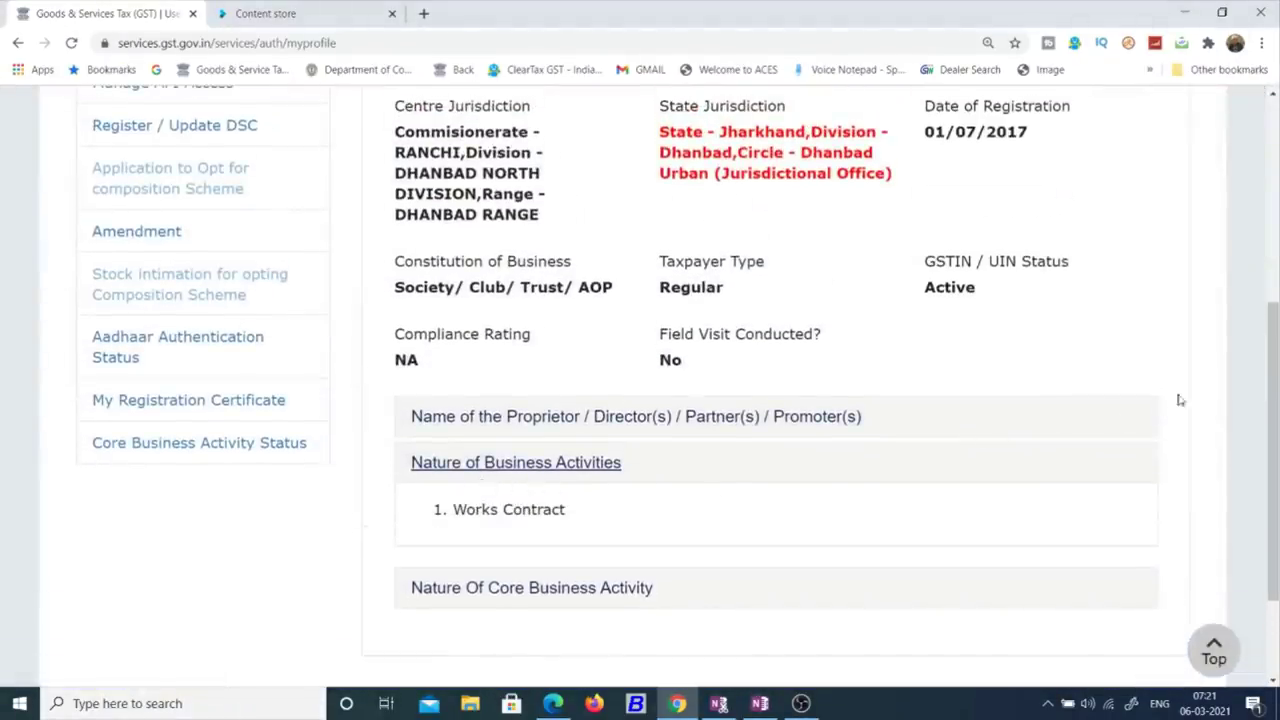
# - Expand Nature Of Core Business Activity in the profile and check the recorded category
pyautogui.scroll(-2, 1180, 400)
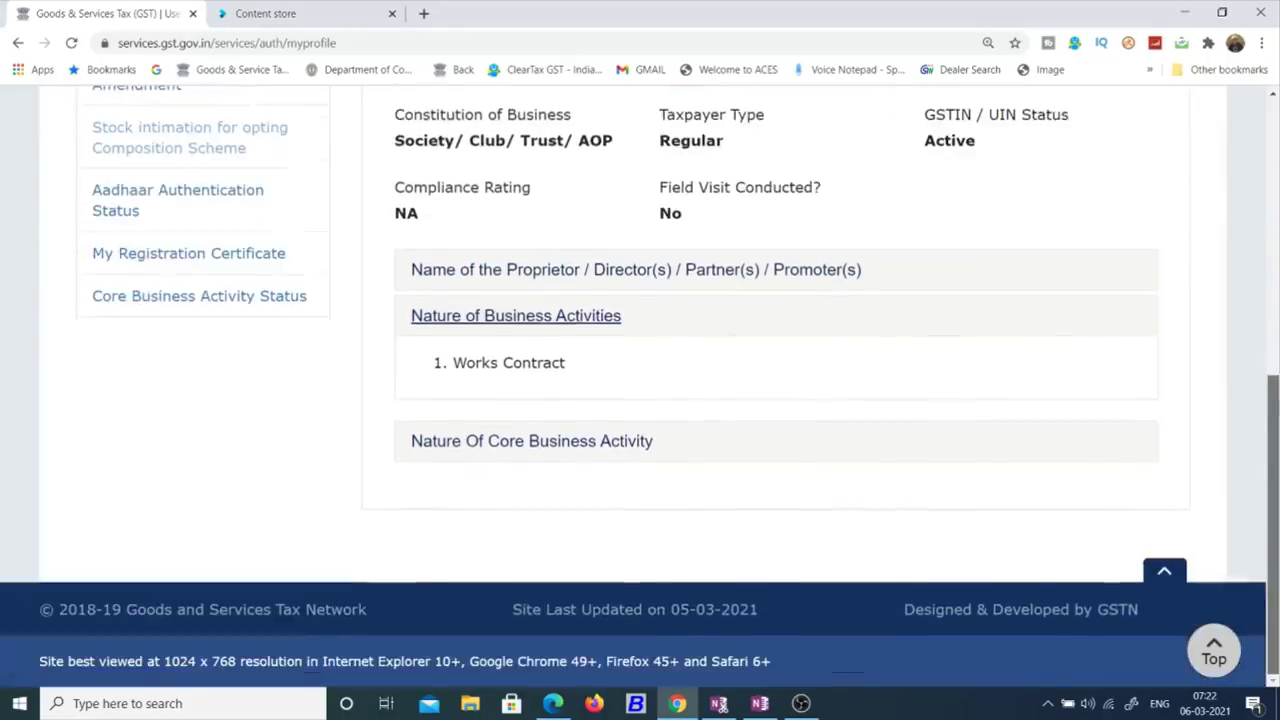
pyautogui.click(457, 443)
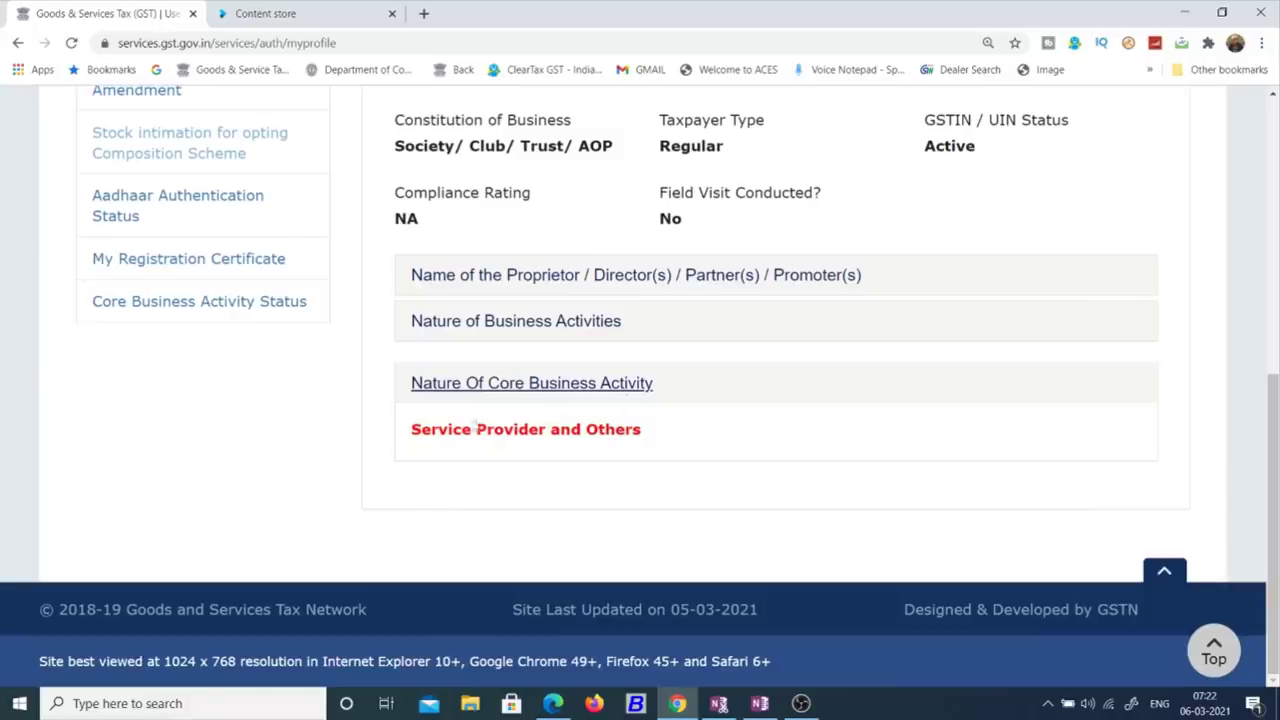
pyautogui.moveTo(409, 429); pyautogui.dragTo(650, 431)
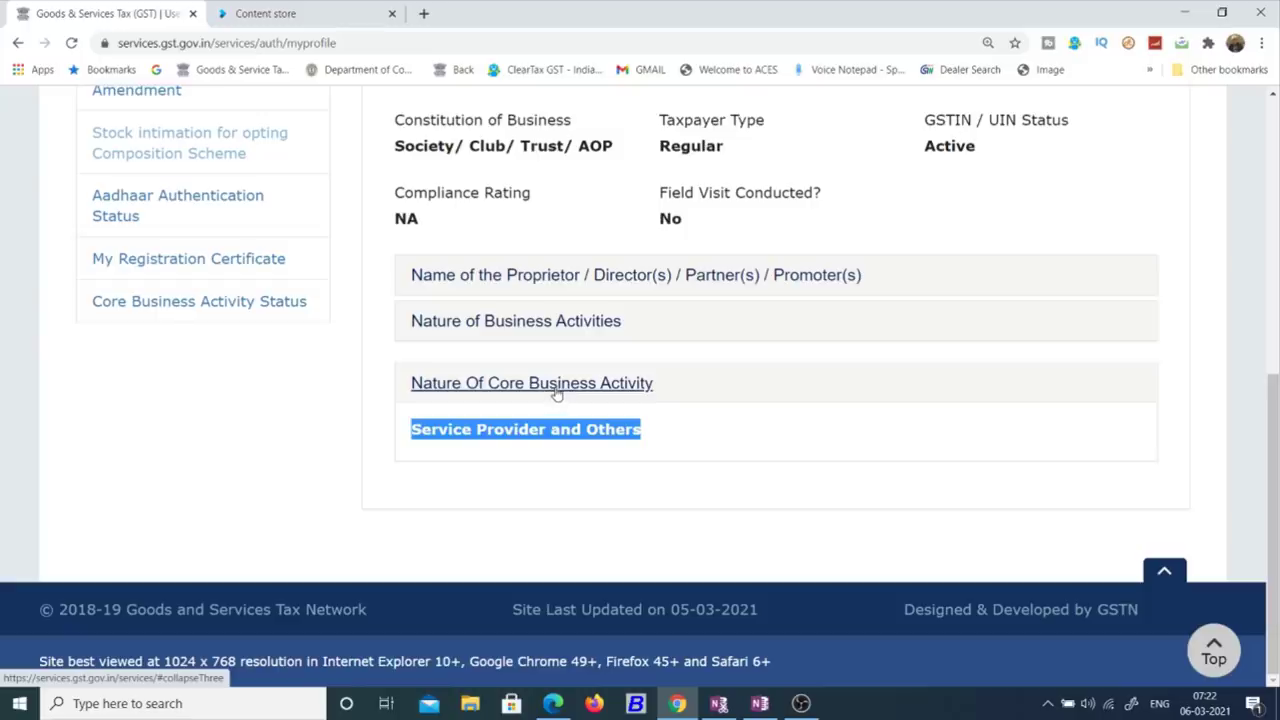
# - Open the Core Business Activity Status page and examine the change options, the notes and the Reason for Change of Core Business Activity field
pyautogui.click(143, 303)
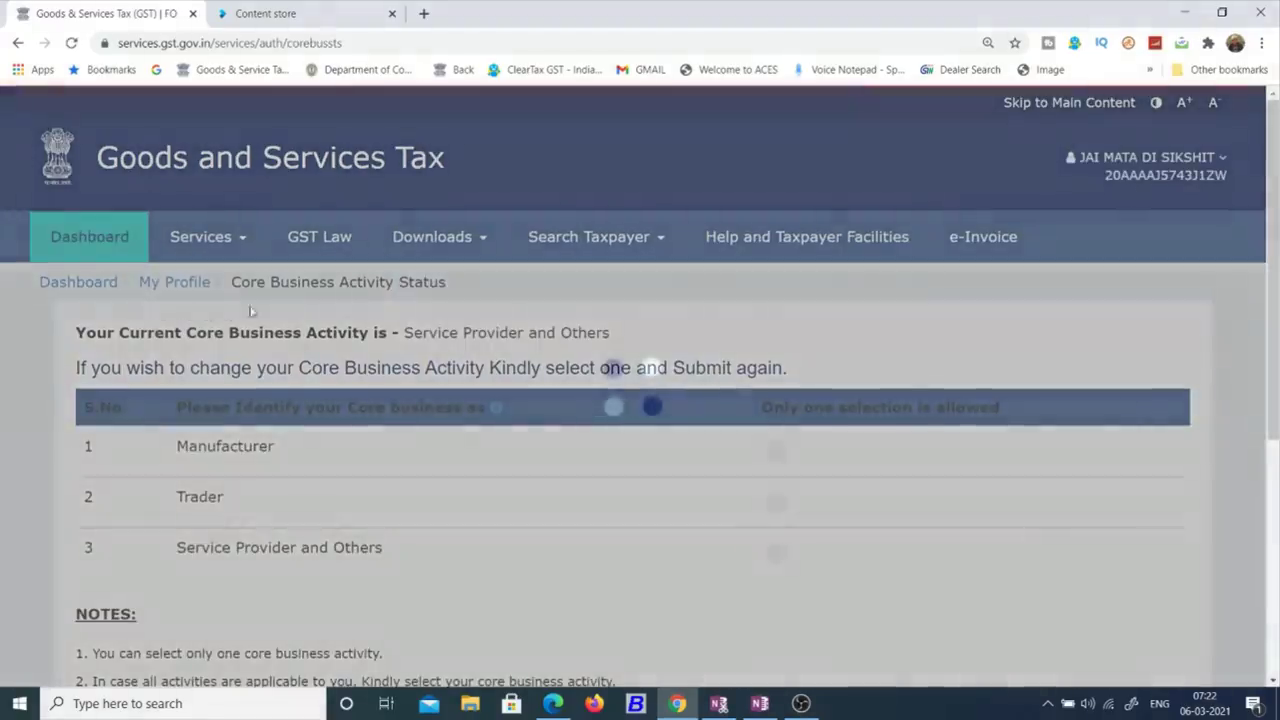
pyautogui.scroll(-3, 397, 312)
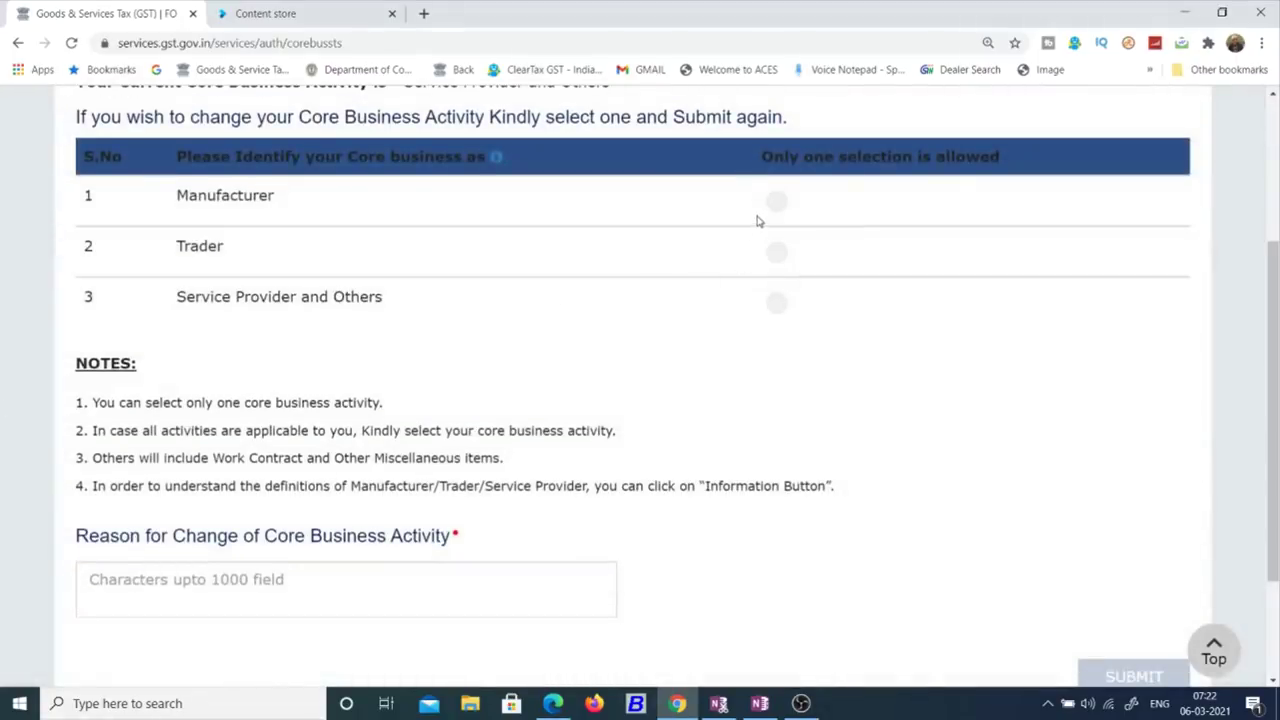
pyautogui.click(202, 580)
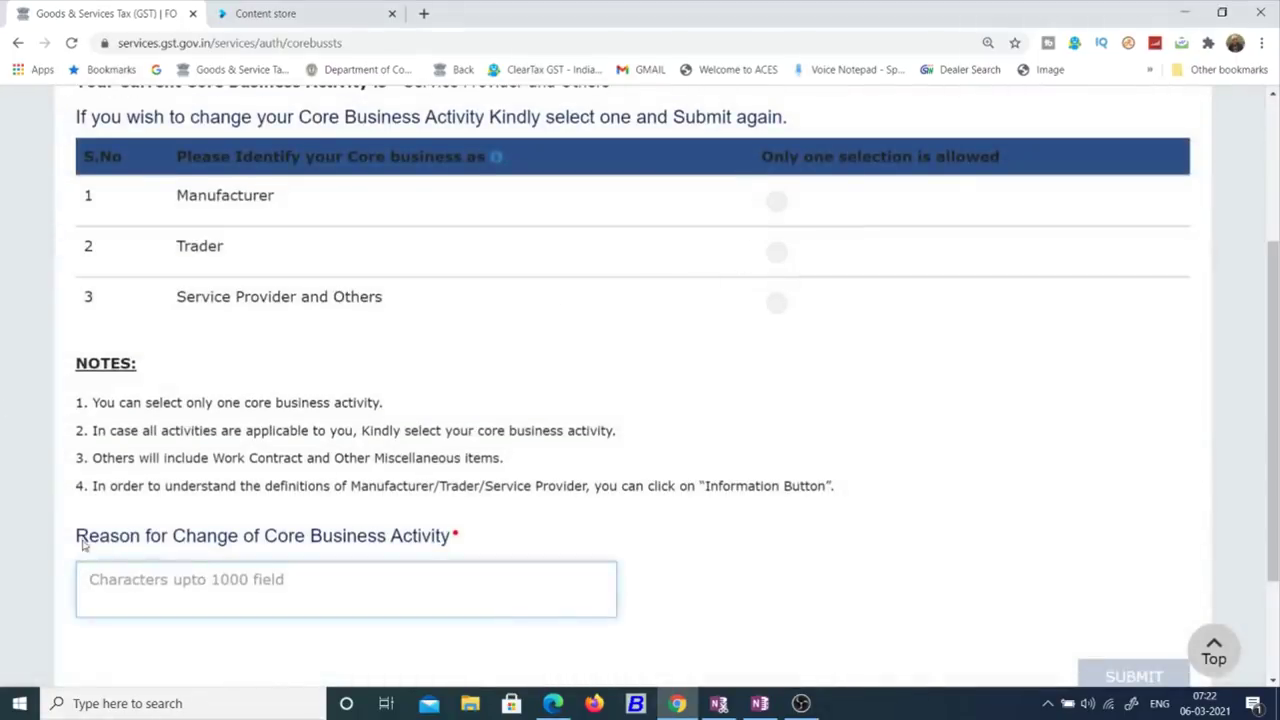
pyautogui.moveTo(82, 541); pyautogui.dragTo(467, 557)
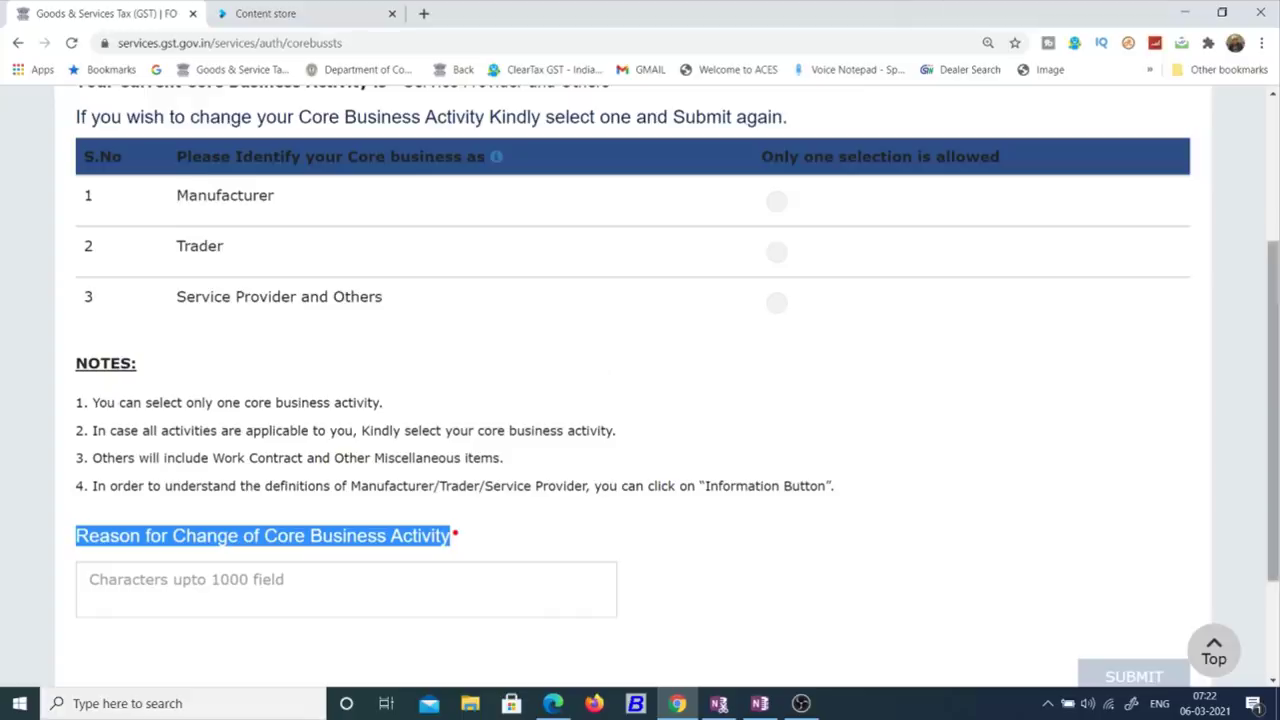
pyautogui.scroll(-2, 1272, 450)
pyautogui.scroll(4, 398, 303)
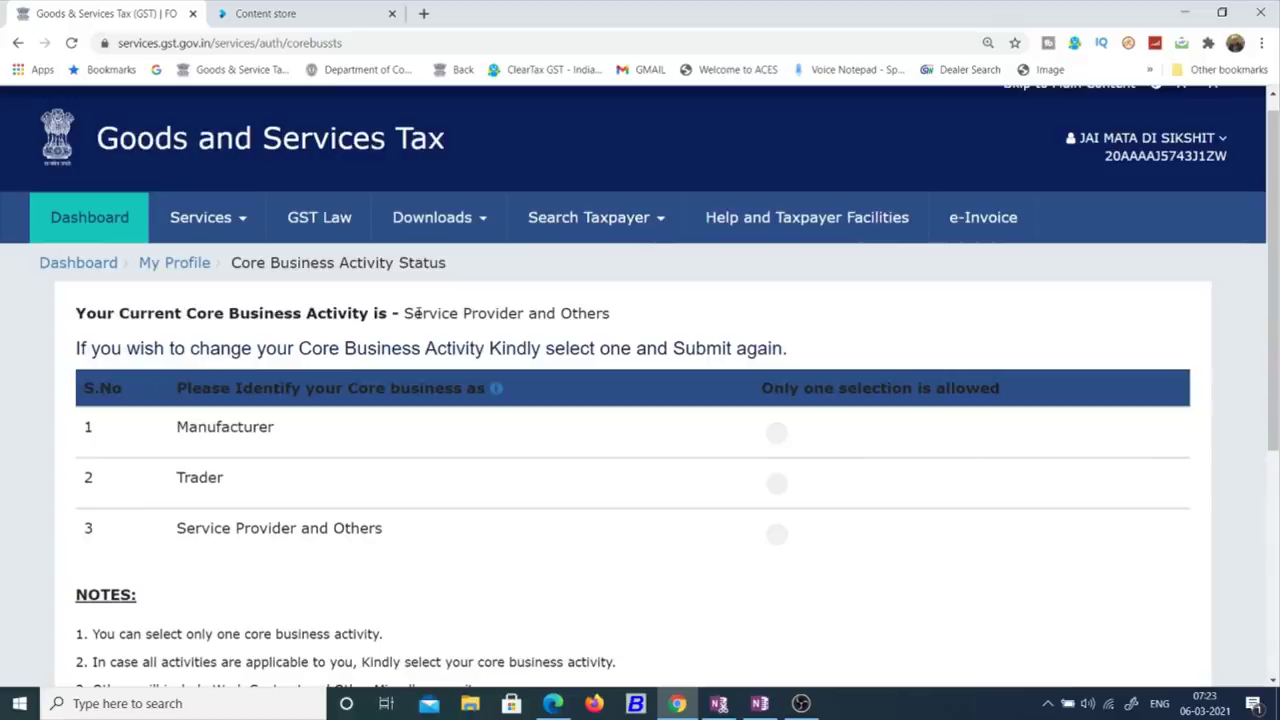
# - Return to the GST dashboard to look it over and bring up the course list in the Content store
pyautogui.click(115, 226)
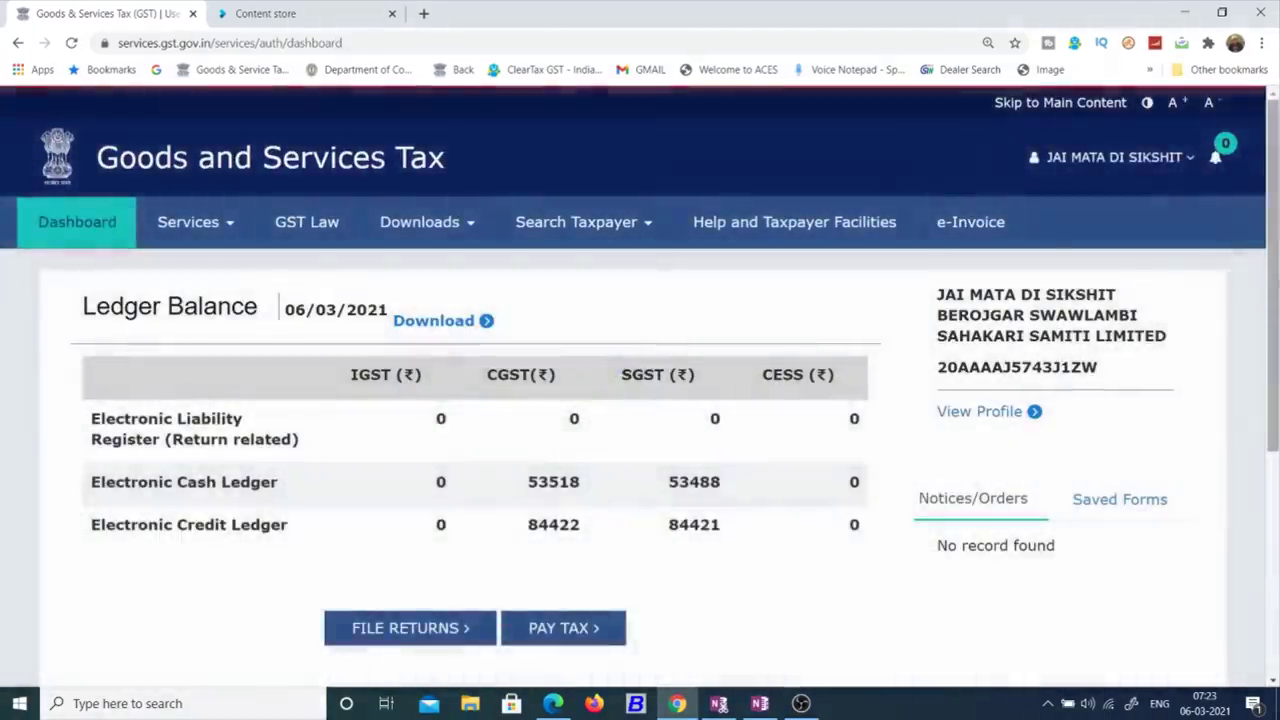
pyautogui.scroll(-3, 3, 97)
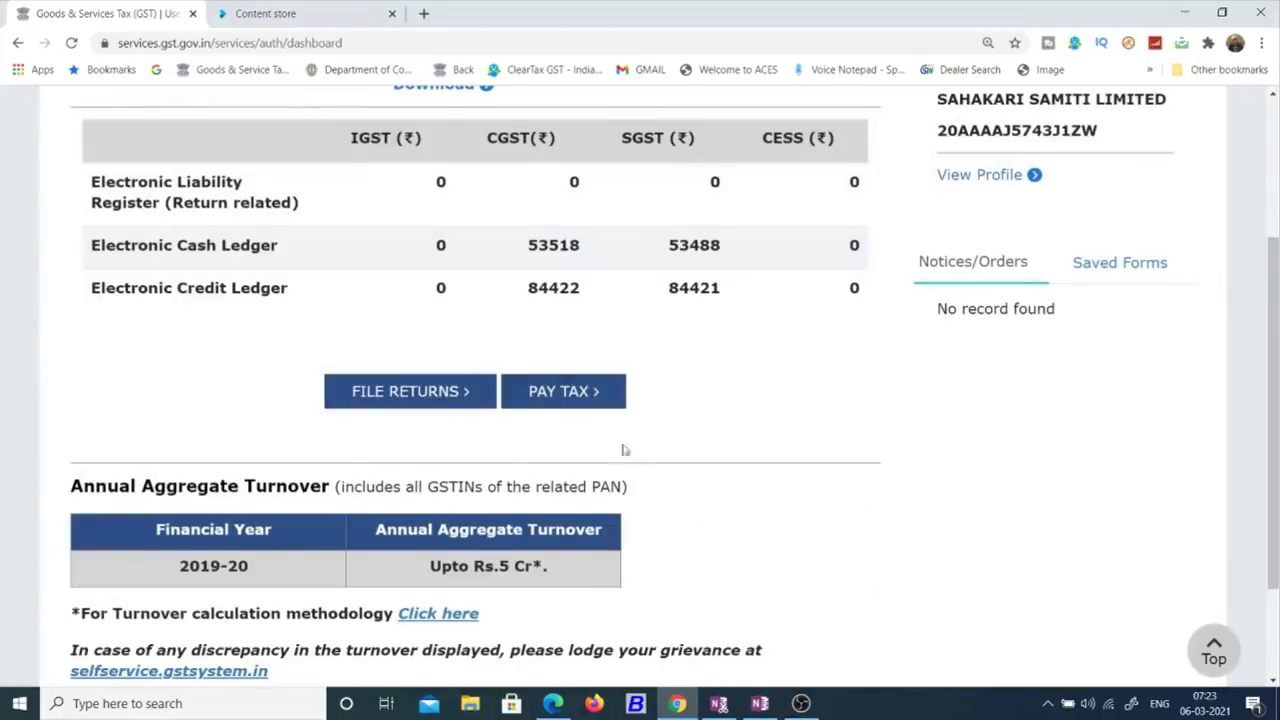
pyautogui.click(332, 13)
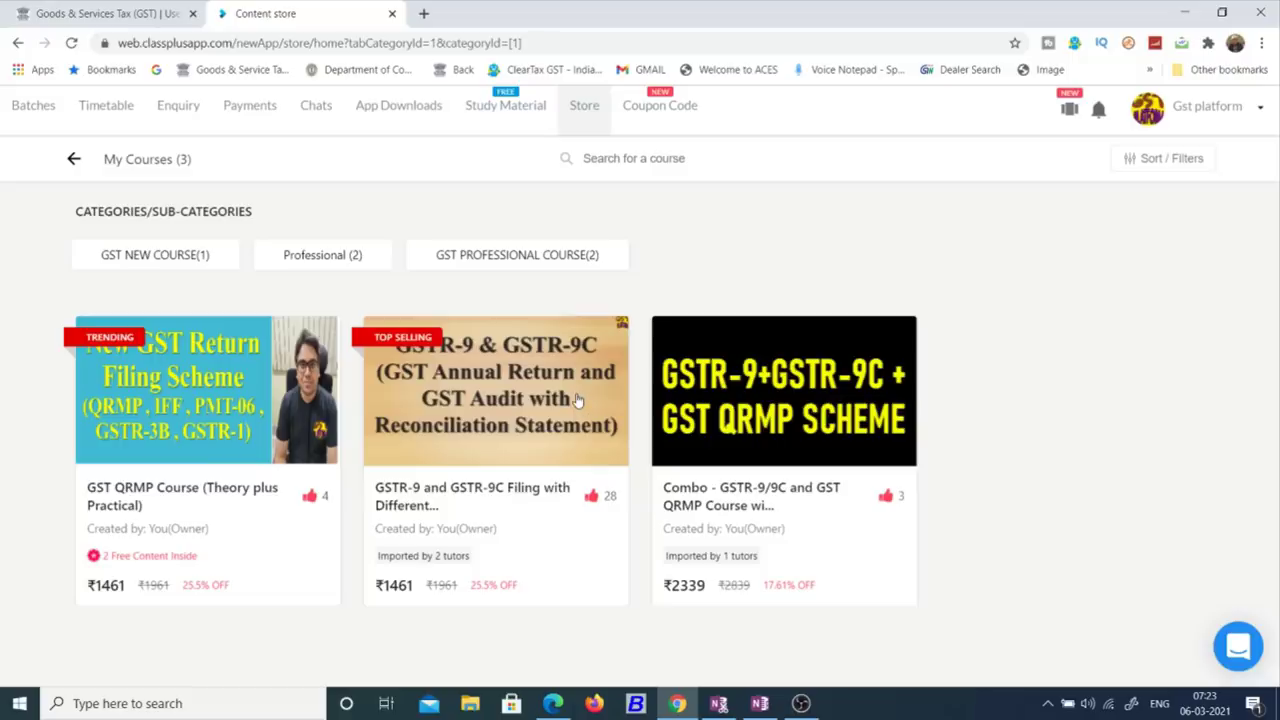
# - Switch to the GST PLATFORM PDF in Microsoft Edge and highlight the training session's date and the admissions phone number
pyautogui.click(553, 703)
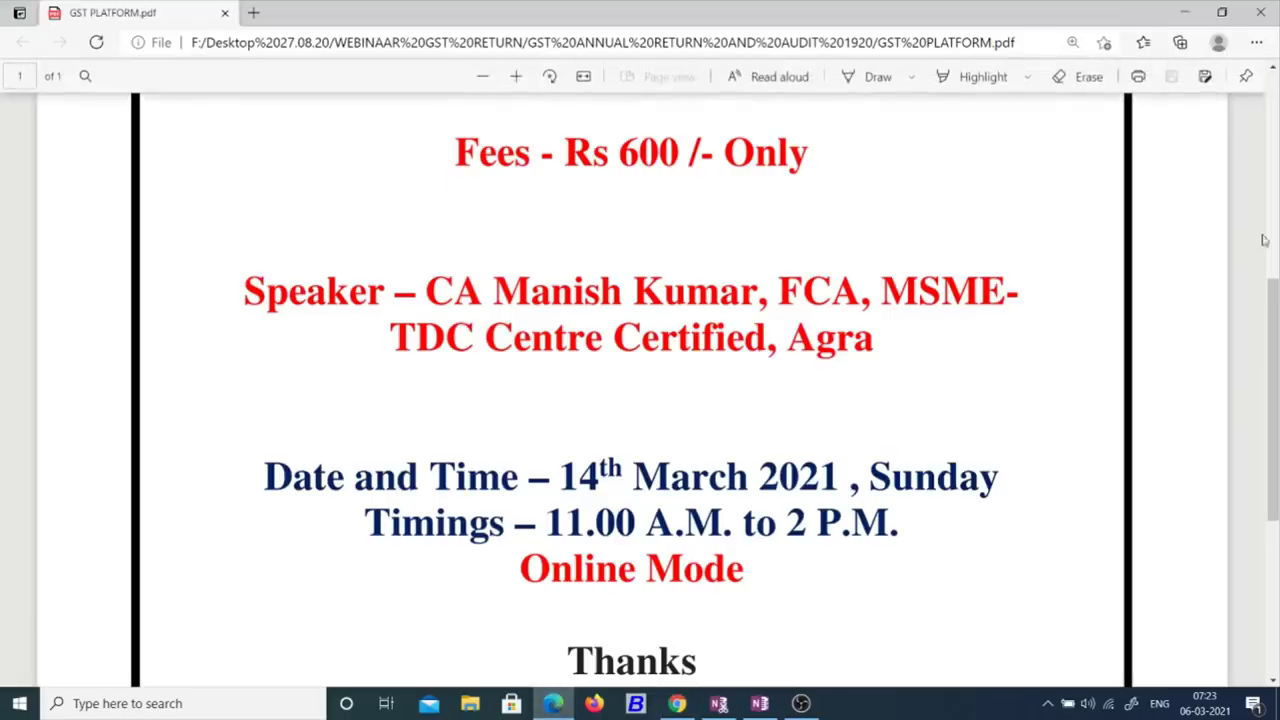
pyautogui.scroll(-3, 708, 365)
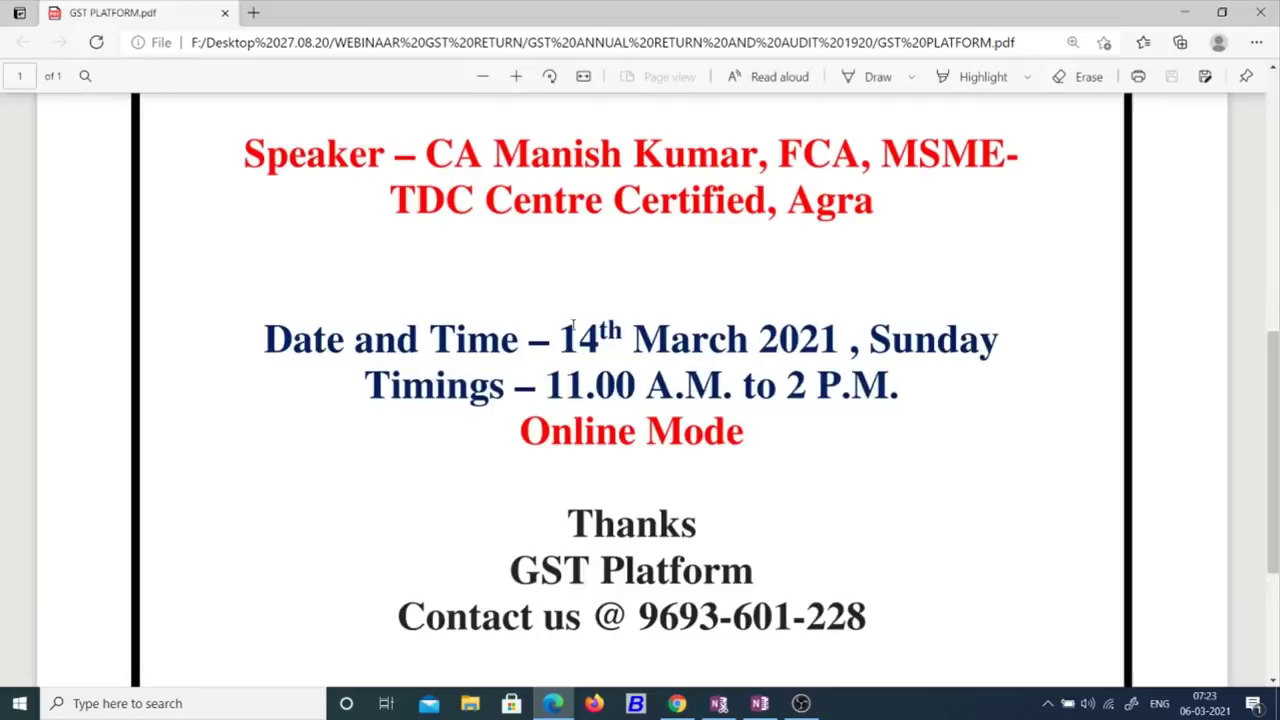
pyautogui.moveTo(562, 338); pyautogui.dragTo(850, 345)
pyautogui.scroll(10, 640, 400)
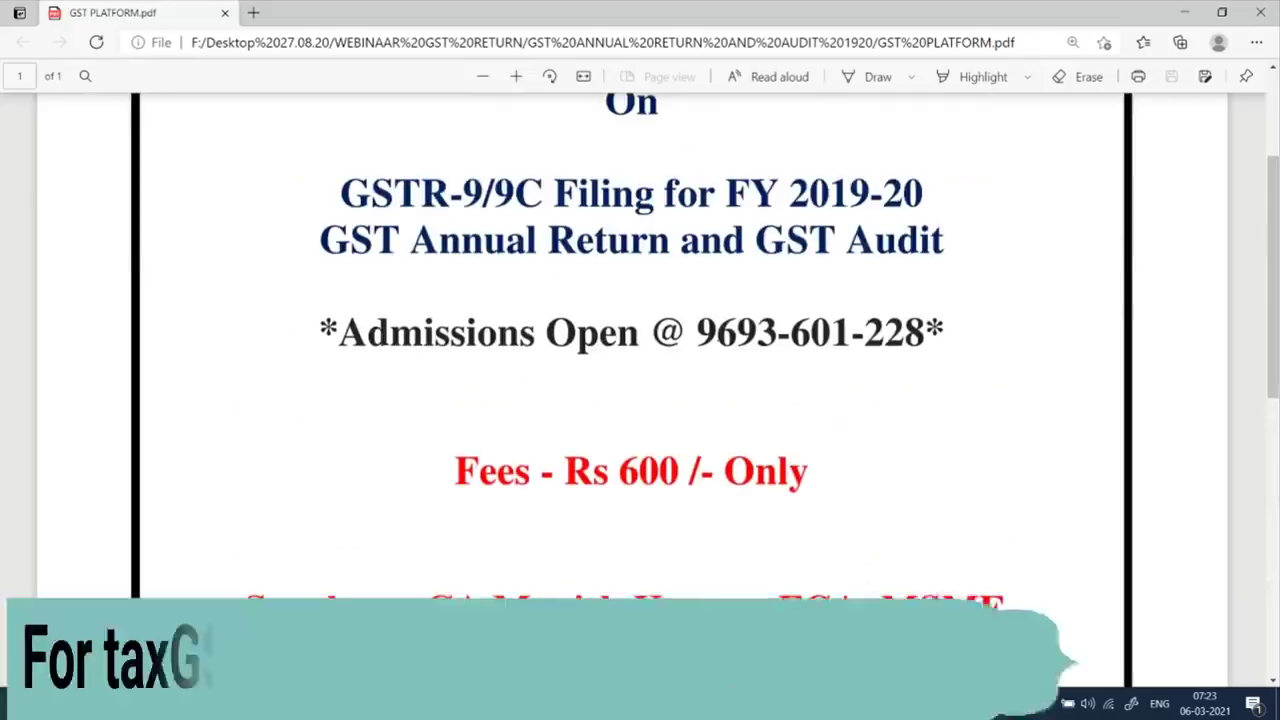
pyautogui.moveTo(698, 335); pyautogui.dragTo(912, 346)
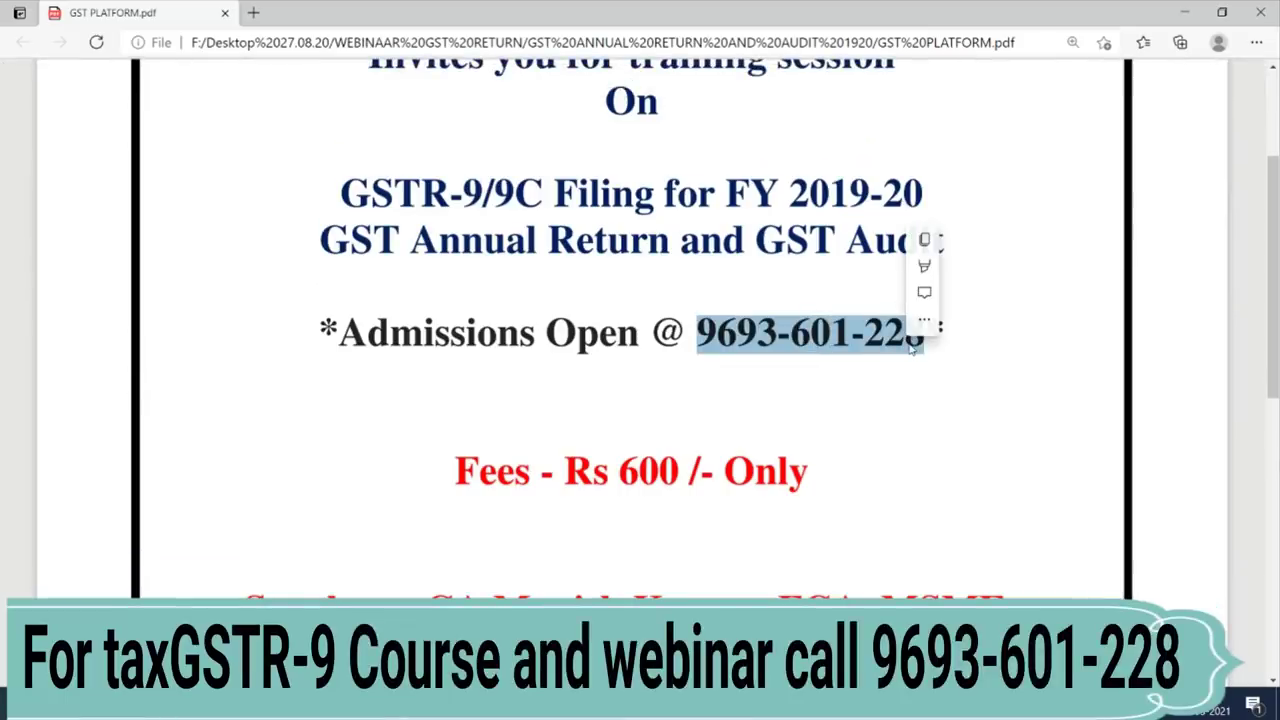
pyautogui.click(745, 389)
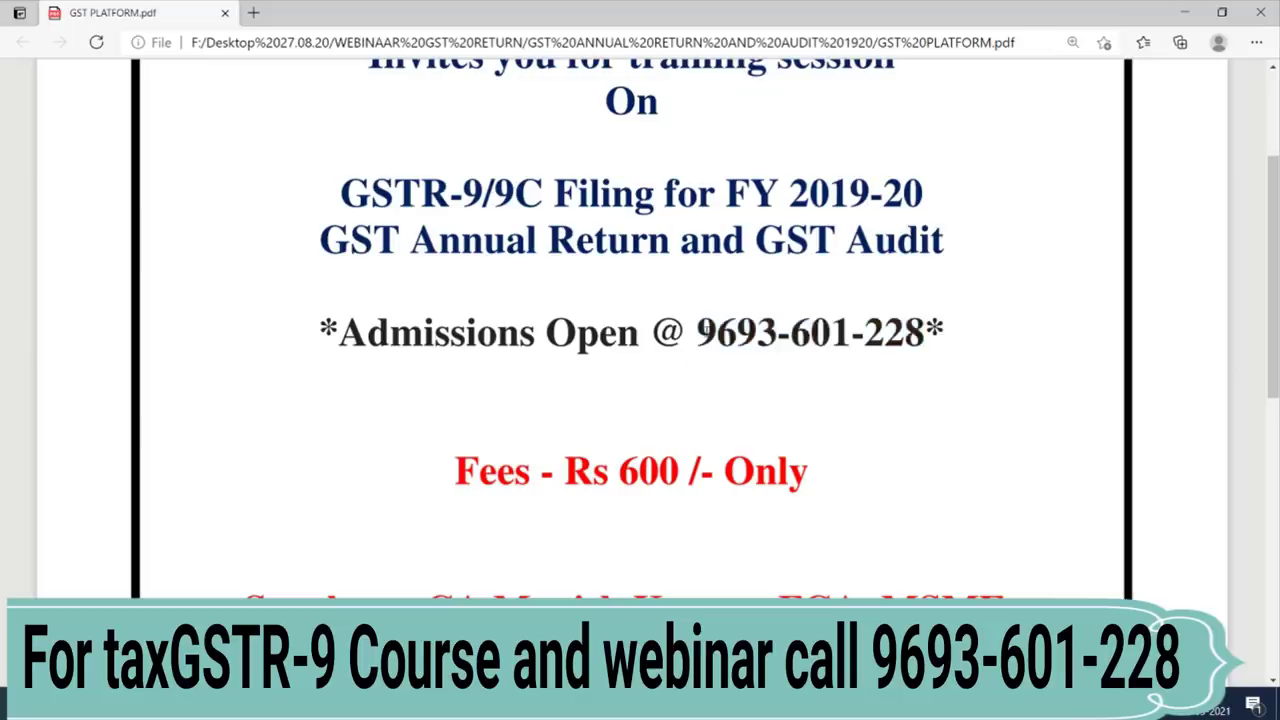
pyautogui.moveTo(700, 335); pyautogui.dragTo(946, 340)
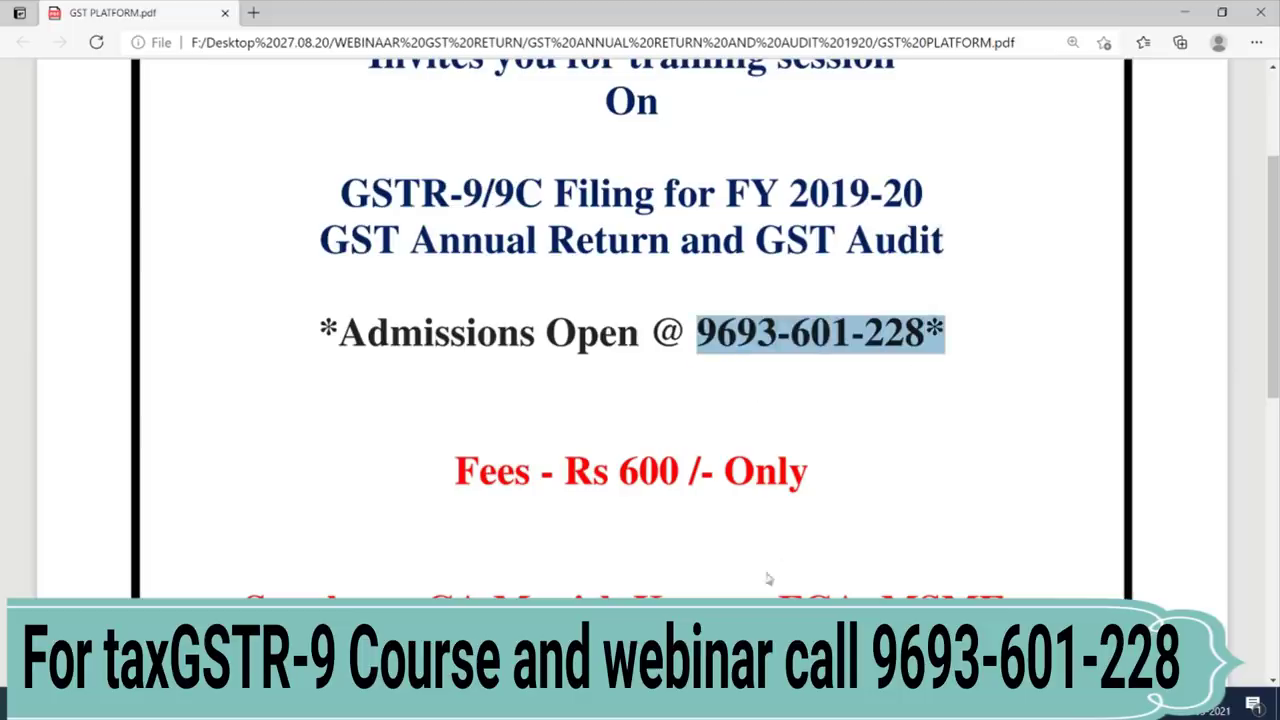
# - Switch to OneNote and handwrite the admissions contact phone number on the untitled page in Quick Notes
pyautogui.hotkey('alt', 'Tab')
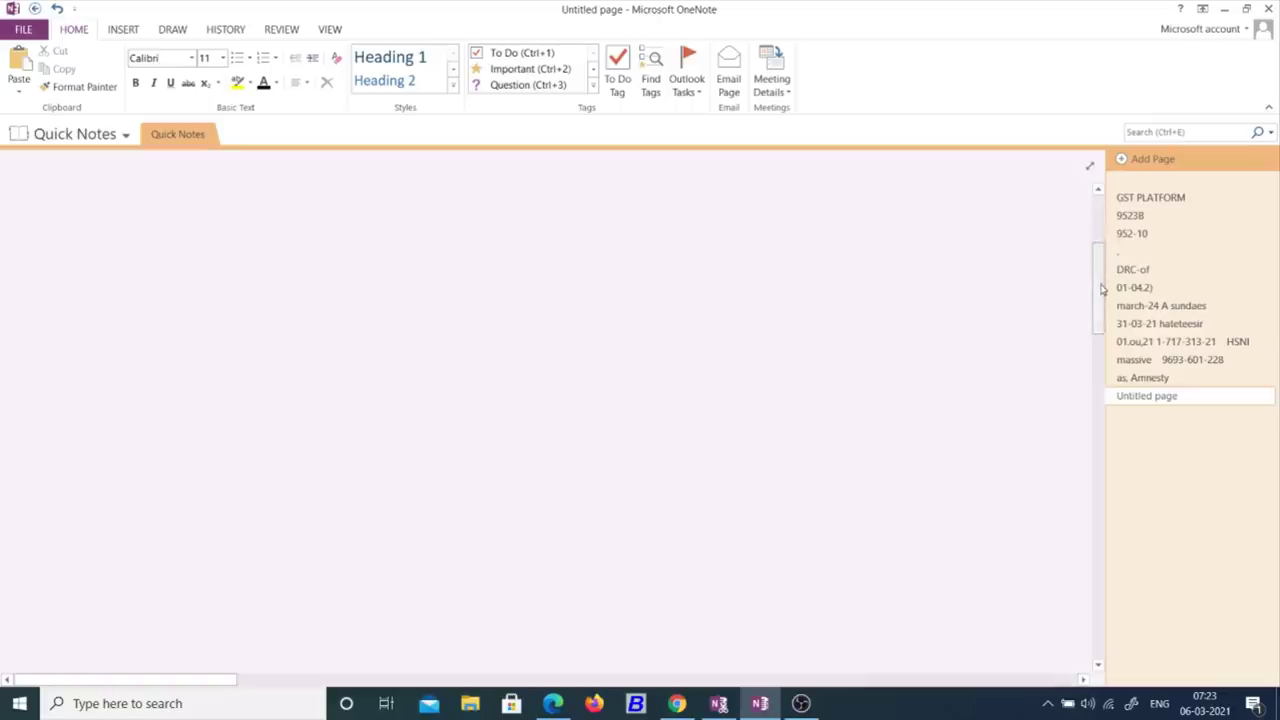
pyautogui.moveTo(222, 422)
pyautogui.mouseDown()
pyautogui.moveTo(212, 440)
pyautogui.moveTo(233, 456)
pyautogui.mouseUp()
pyautogui.moveTo(251, 407)
pyautogui.mouseDown()
pyautogui.moveTo(244, 428)
pyautogui.moveTo(286, 415)
pyautogui.mouseUp()
pyautogui.moveTo(292, 400); pyautogui.dragTo(350, 362)
pyautogui.moveTo(368, 328)
pyautogui.mouseDown()
pyautogui.moveTo(372, 346)
pyautogui.moveTo(390, 320)
pyautogui.mouseUp()
pyautogui.moveTo(396, 300)
pyautogui.mouseDown()
pyautogui.moveTo(414, 314)
pyautogui.moveTo(440, 300)
pyautogui.mouseUp()
pyautogui.moveTo(456, 254)
pyautogui.mouseDown()
pyautogui.moveTo(440, 280)
pyautogui.moveTo(452, 262)
pyautogui.mouseUp()
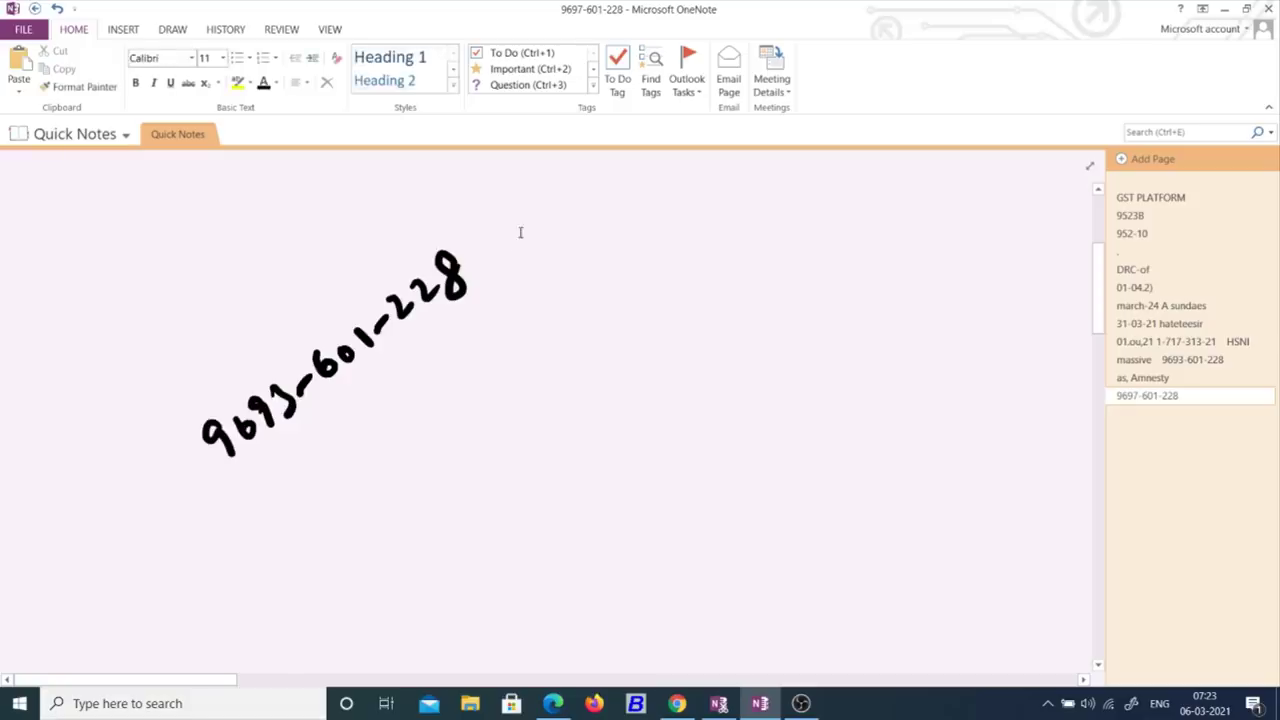
# - Switch to the Content store in Chrome and open the Course Content PDF of the GSTR-9 and GSTR-9C Filing with Different Case Studies course
pyautogui.click(677, 703)
pyautogui.click(547, 455)
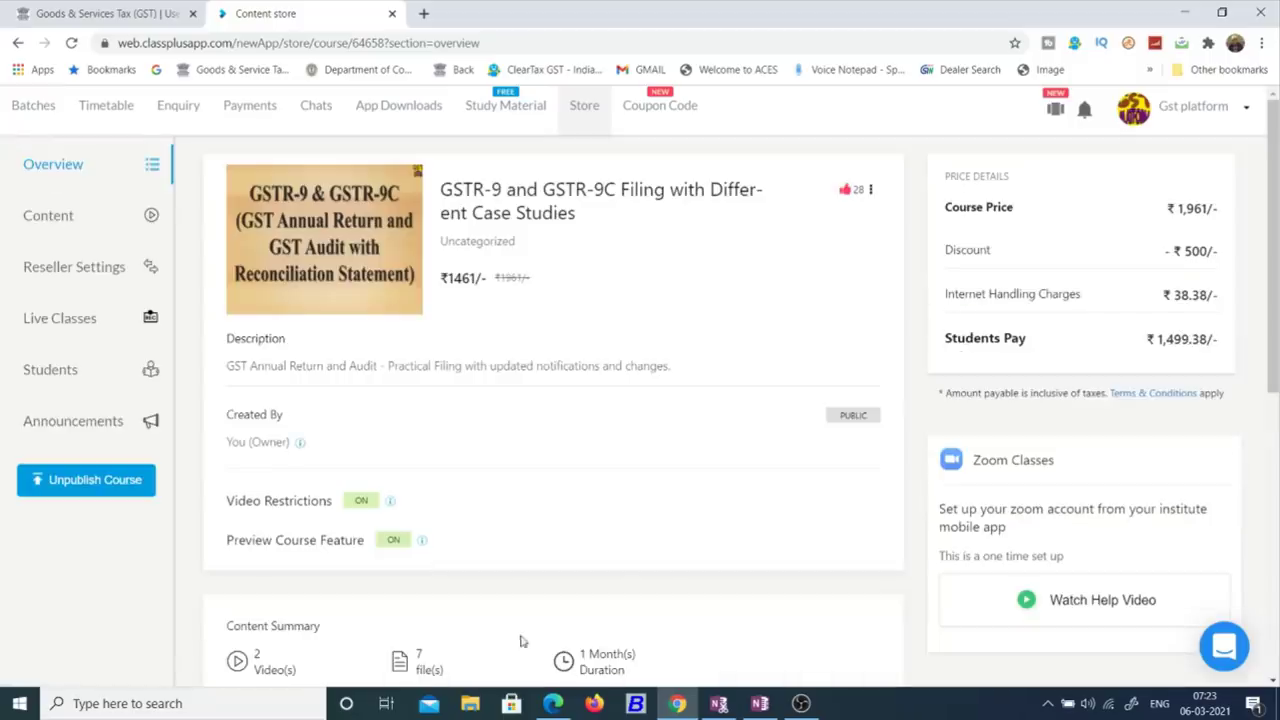
pyautogui.click(86, 216)
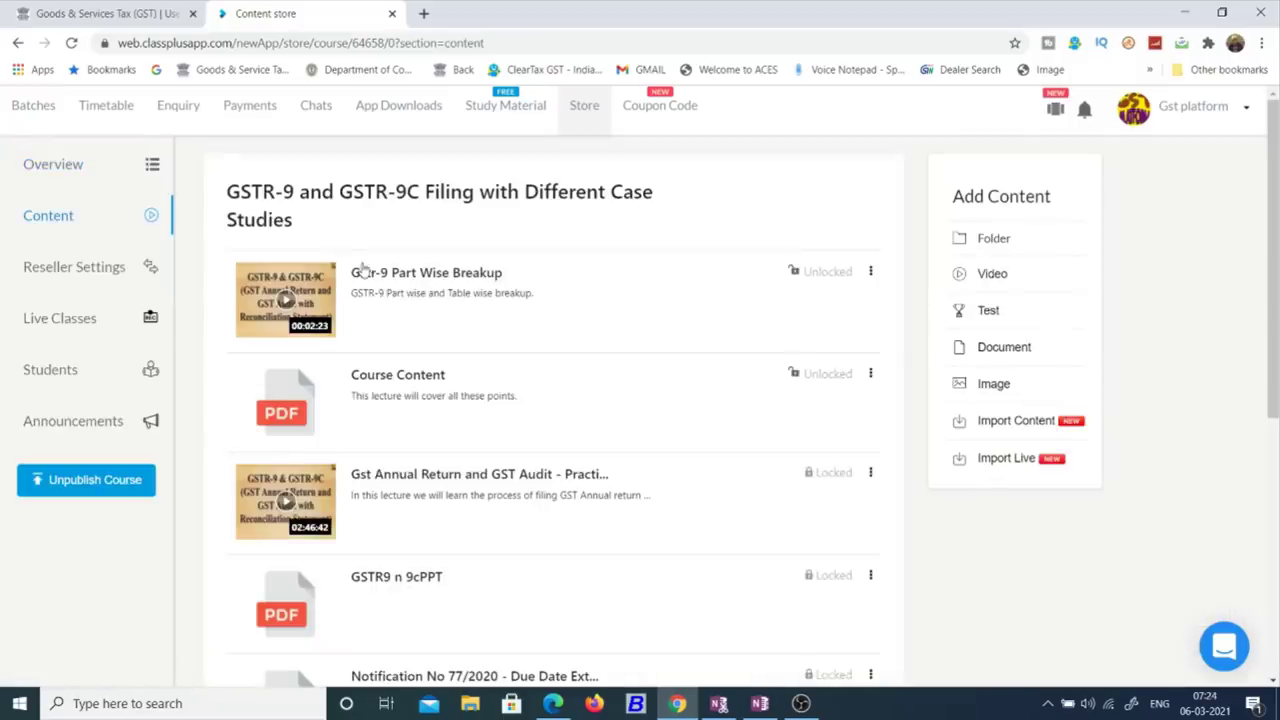
pyautogui.click(420, 395)
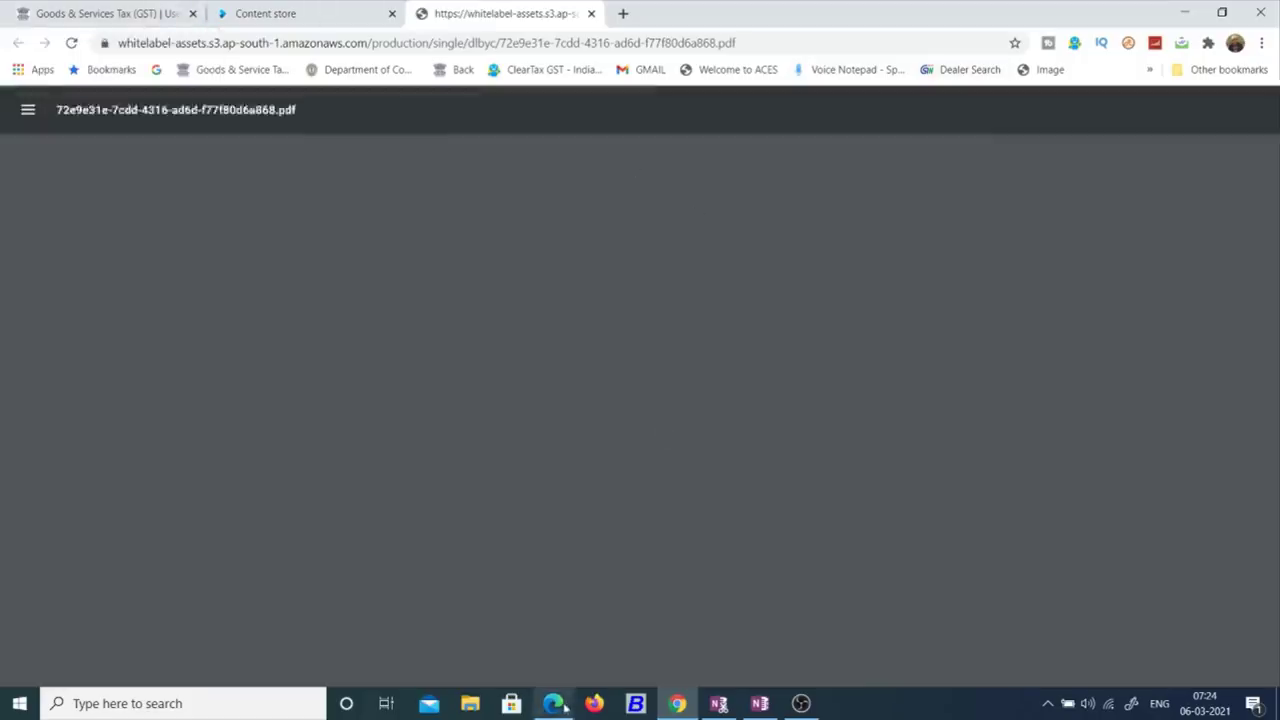
# - Return to the GST PLATFORM PDF in Microsoft Edge and view the training session's title and topic
pyautogui.hotkey('alt', 'Tab')
pyautogui.scroll(3, 1172, 364)
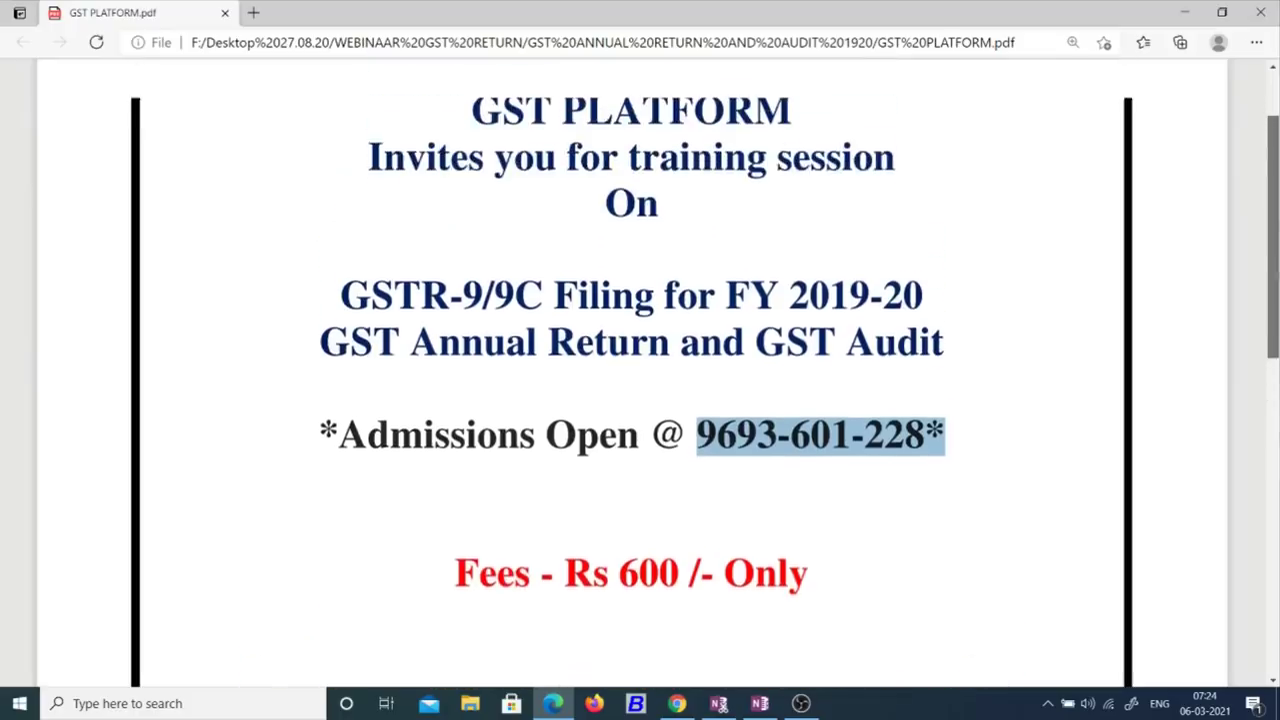